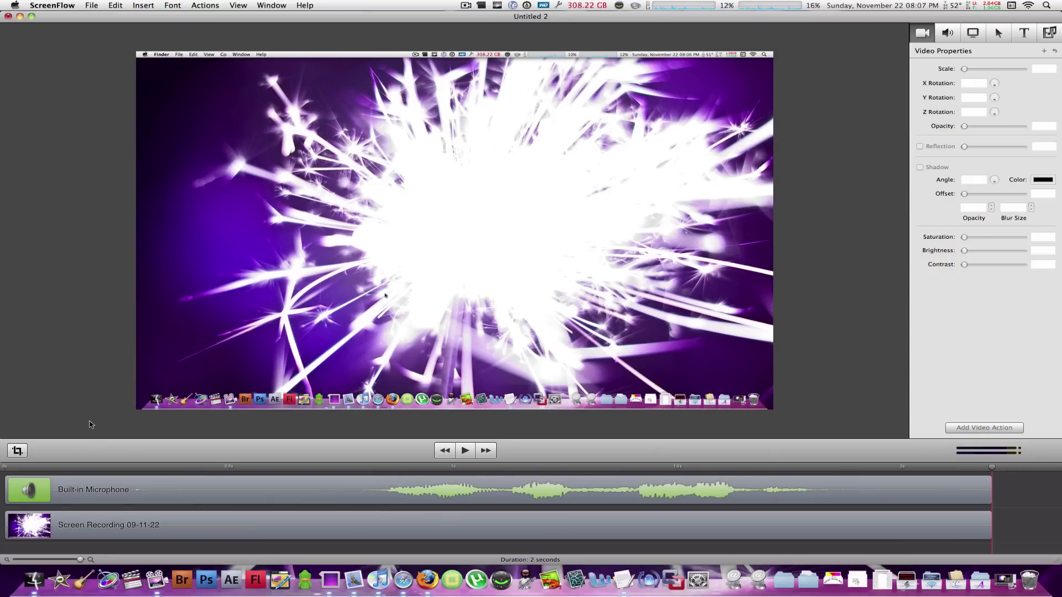
Select the screen recording clip and the Built-in Microphone clip in the timeline
{"action": "left_click", "coordinate": [160, 536]}
{"action": "left_click", "coordinate": [299, 502]}
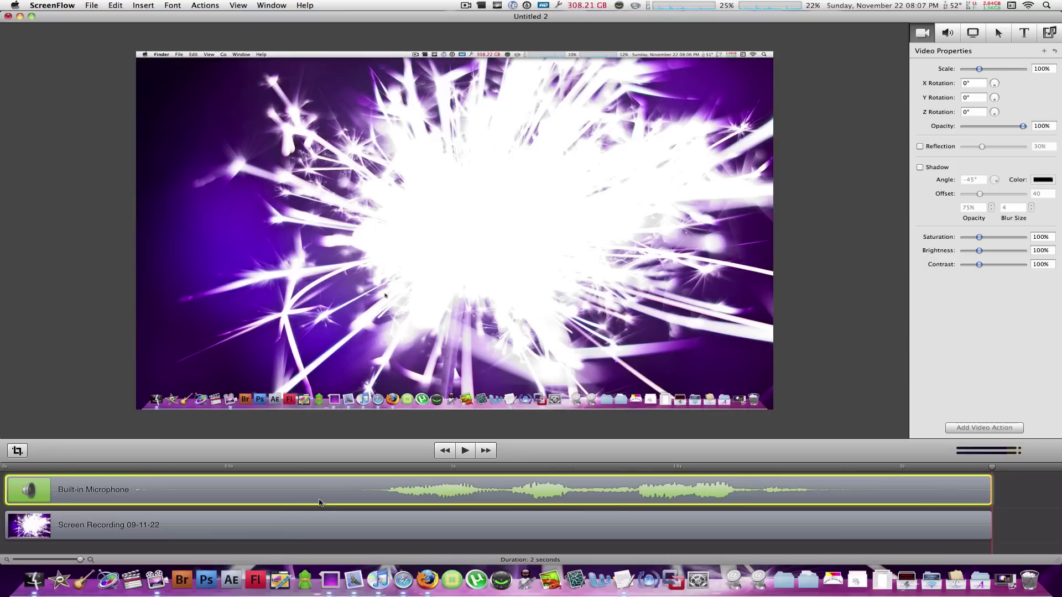
{"action": "left_click", "coordinate": [267, 534]}
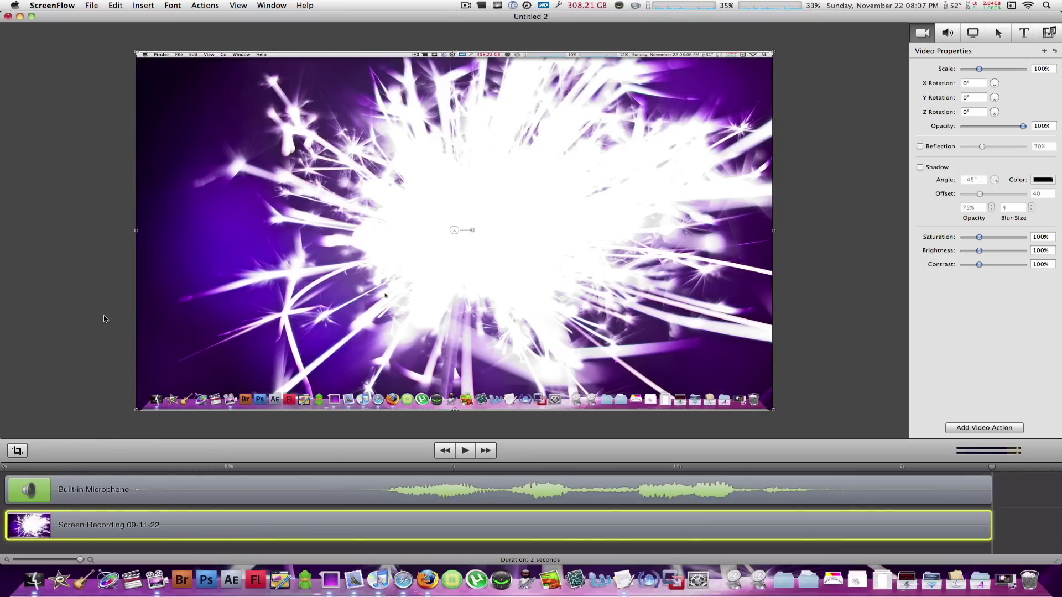
{"action": "left_click", "coordinate": [778, 495]}
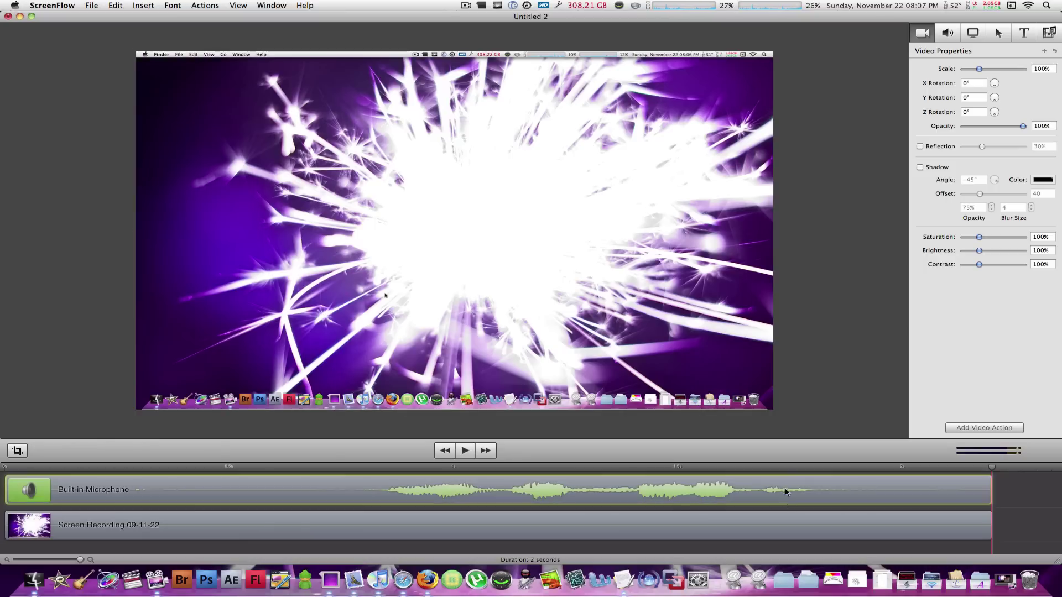
{"action": "left_click", "coordinate": [788, 521]}
{"action": "left_click", "coordinate": [439, 500]}
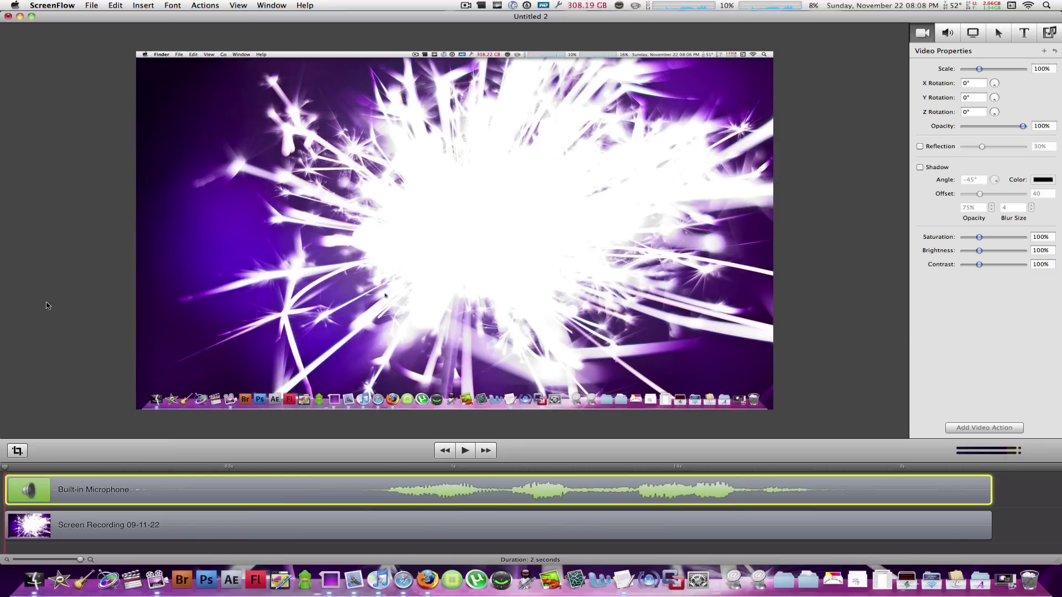
Play back the clip from the start with the volume raised, then rewind
{"action": "left_click_drag", "start_coordinate": [378, 476], "coordinate": [424, 479]}
{"action": "left_click", "coordinate": [5, 468]}
{"action": "key", "text": "space"}
{"action": "key", "text": "XF86AudioRaiseVolume"}
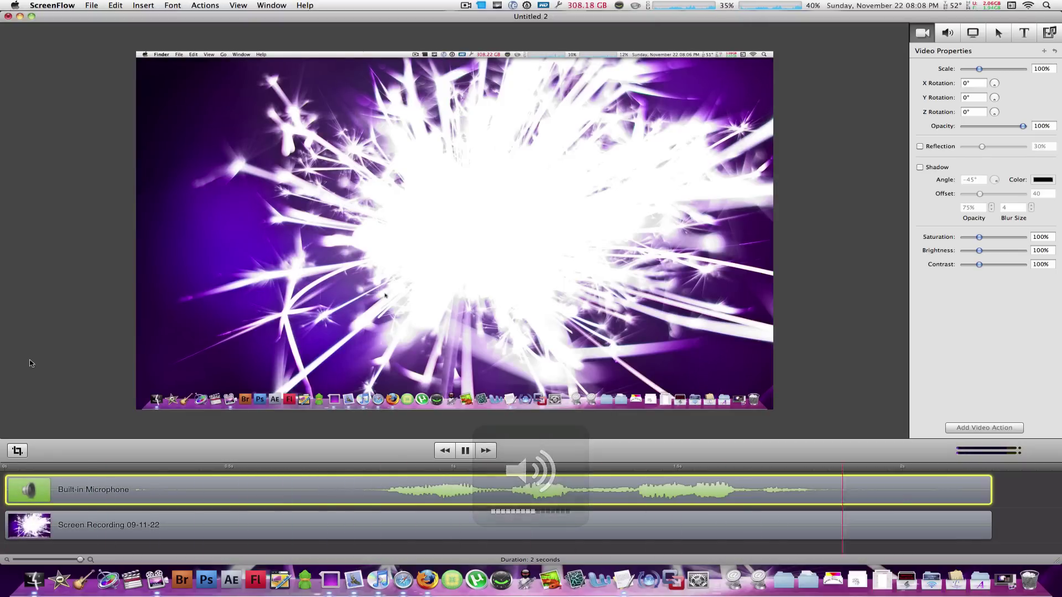
{"action": "left_click_drag", "start_coordinate": [80, 468], "coordinate": [5, 468]}
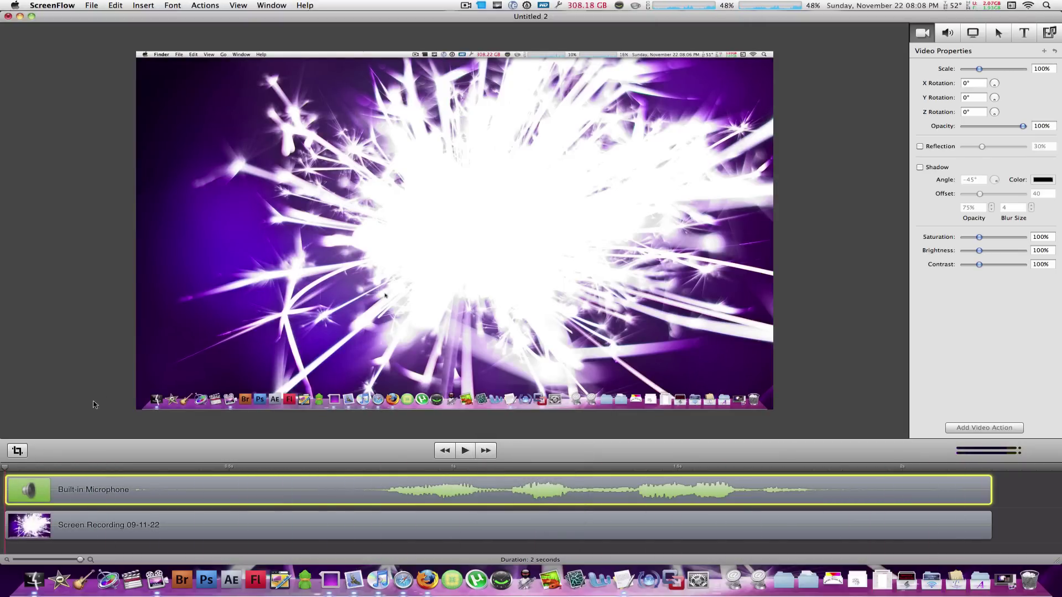
Select the screen recording clip and microphone track, then undo the last two changes
{"action": "left_click", "coordinate": [189, 372]}
{"action": "left_click", "coordinate": [440, 482]}
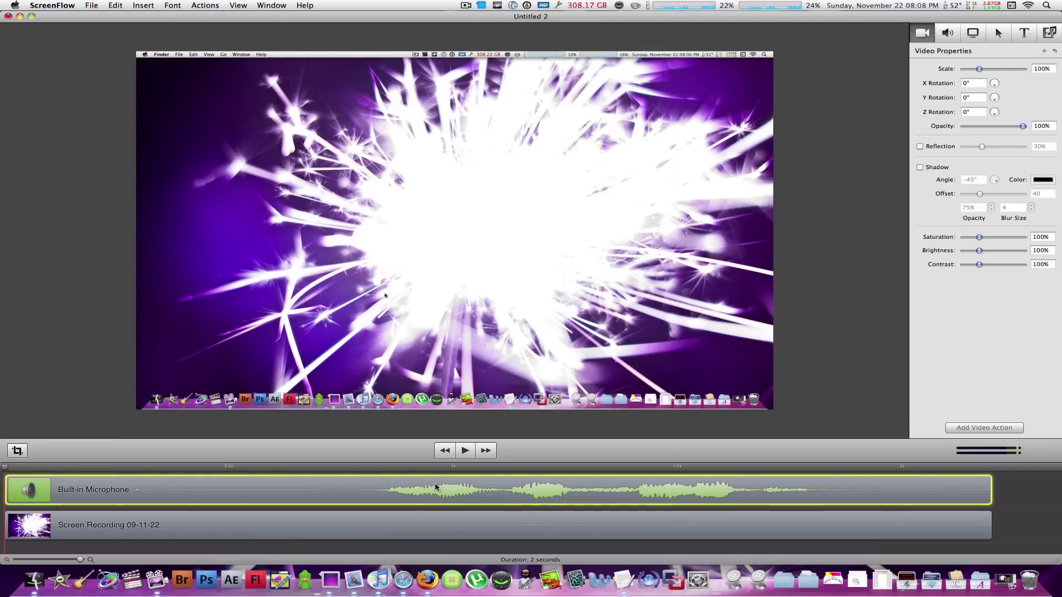
{"action": "key", "text": "super+z"}
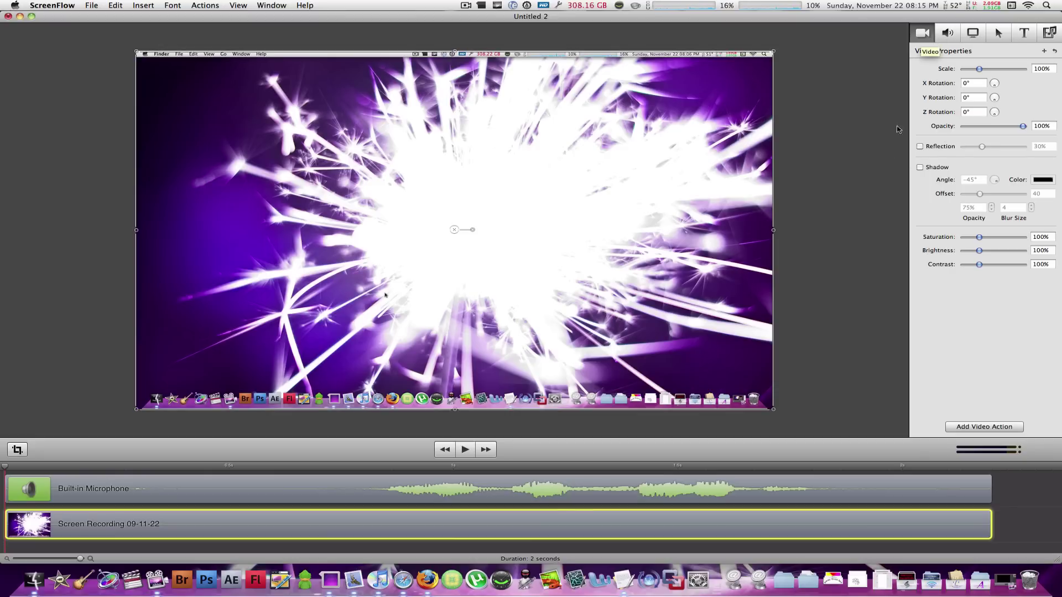
{"action": "key", "text": "super+z"}
Browse the clip's video, audio and screen recording properties, ending on video properties
{"action": "left_click", "coordinate": [951, 35]}
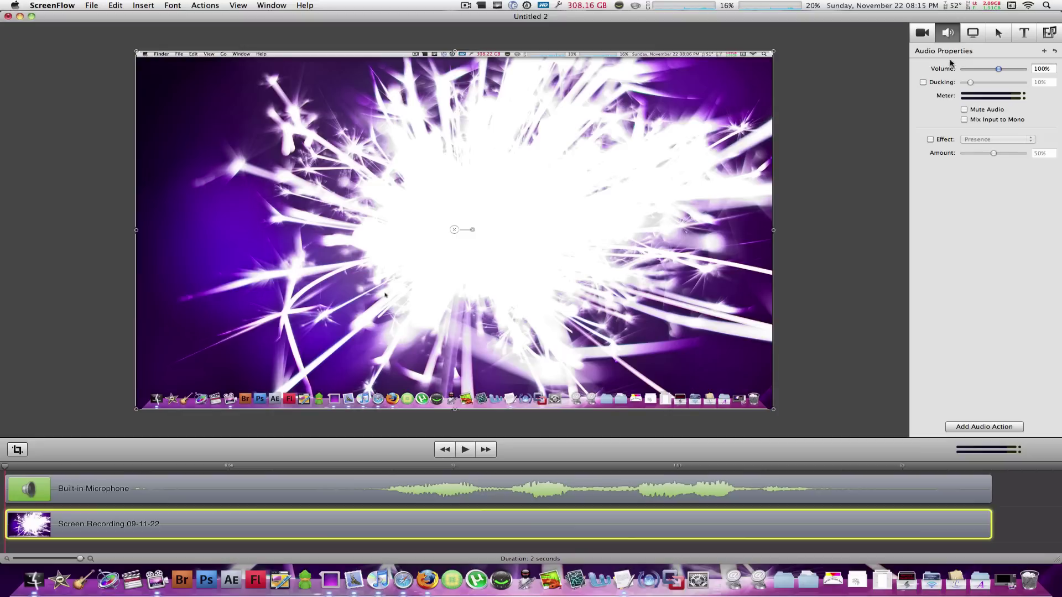
{"action": "left_click", "coordinate": [971, 33]}
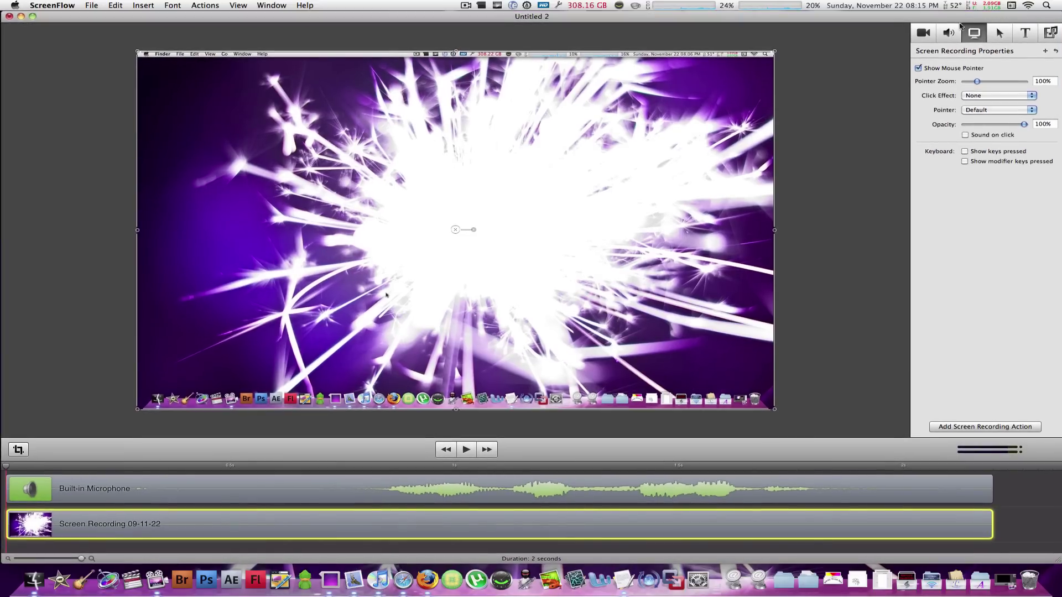
{"action": "left_click", "coordinate": [925, 39]}
{"action": "left_click", "coordinate": [948, 35]}
{"action": "left_click", "coordinate": [924, 35]}
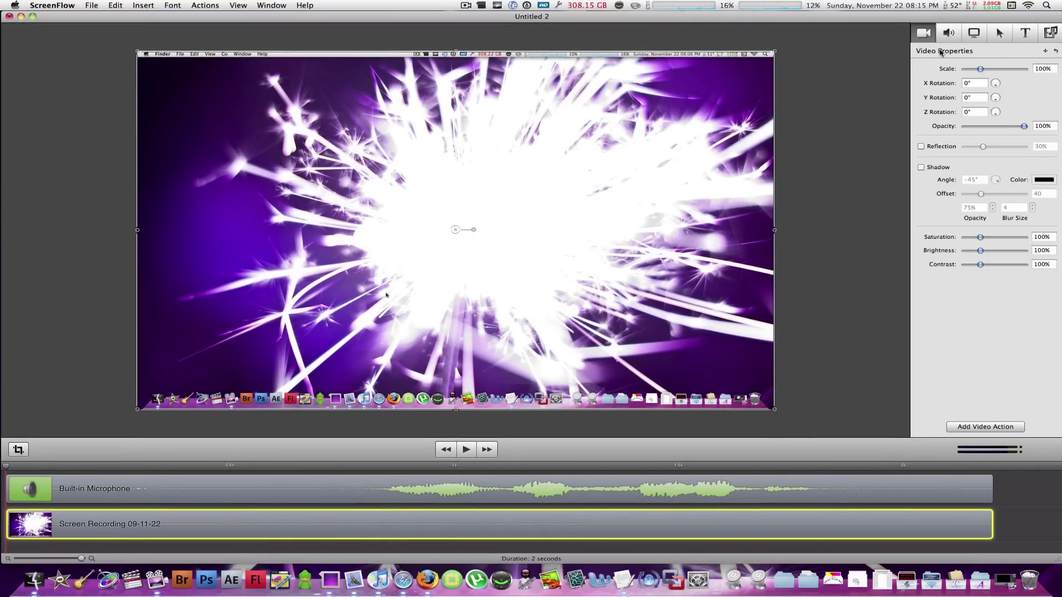
{"action": "left_click", "coordinate": [948, 34]}
{"action": "left_click", "coordinate": [973, 34]}
{"action": "left_click", "coordinate": [927, 35]}
{"action": "left_click", "coordinate": [841, 277]}
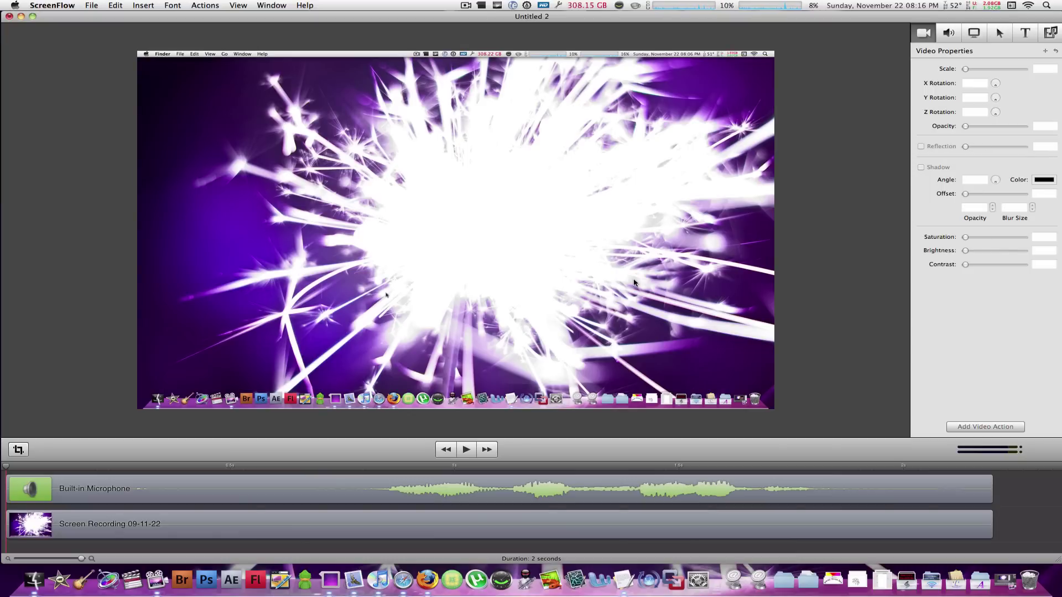
{"action": "left_click", "coordinate": [609, 268]}
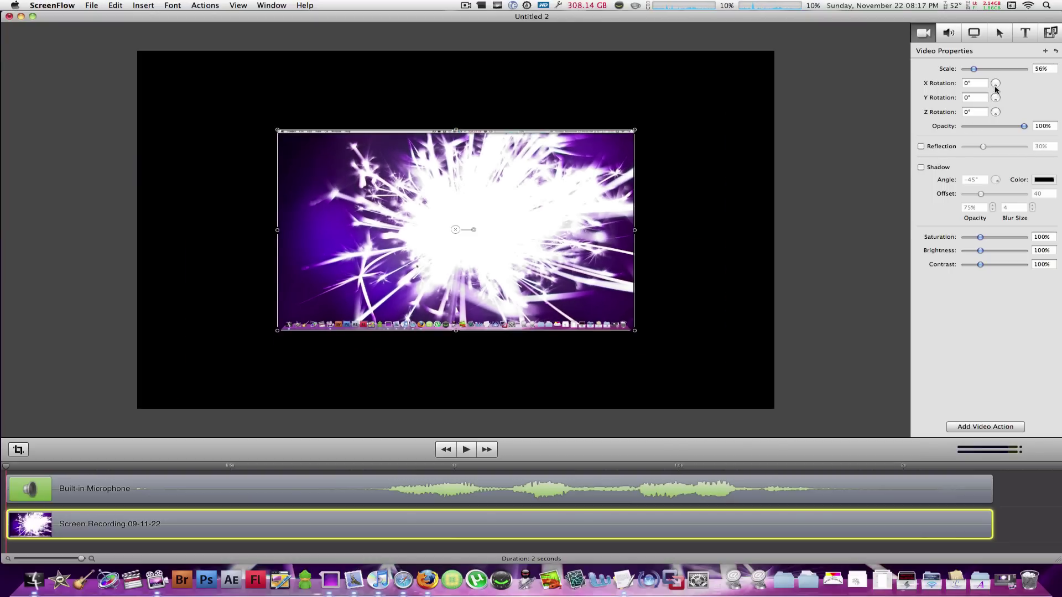
Tilt the clip to -39° X rotation and shrink it to 20% scale
{"action": "left_click_drag", "start_coordinate": [996, 85], "coordinate": [995, 115]}
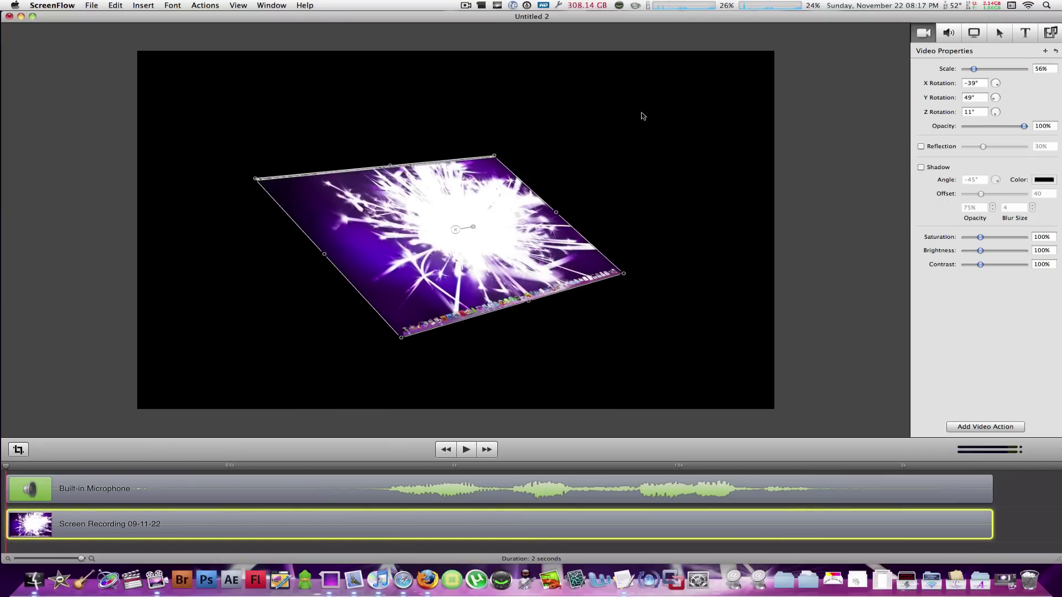
{"action": "left_click_drag", "start_coordinate": [524, 300], "coordinate": [402, 224]}
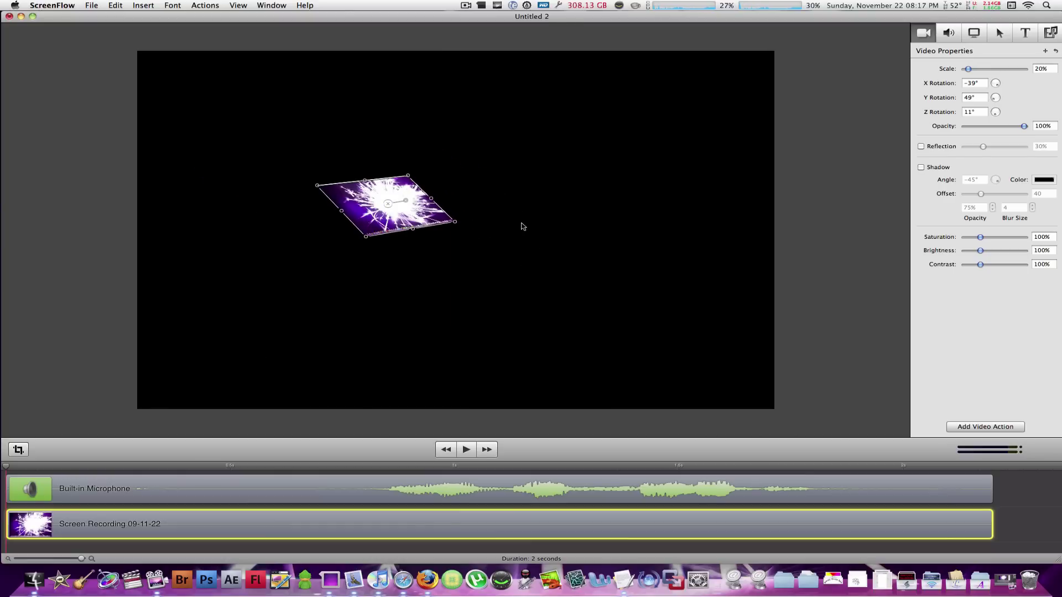
{"action": "scroll", "coordinate": [399, 208], "scroll_direction": "up", "scroll_amount": 2}
{"action": "scroll", "coordinate": [398, 208], "scroll_direction": "up", "scroll_amount": 5}
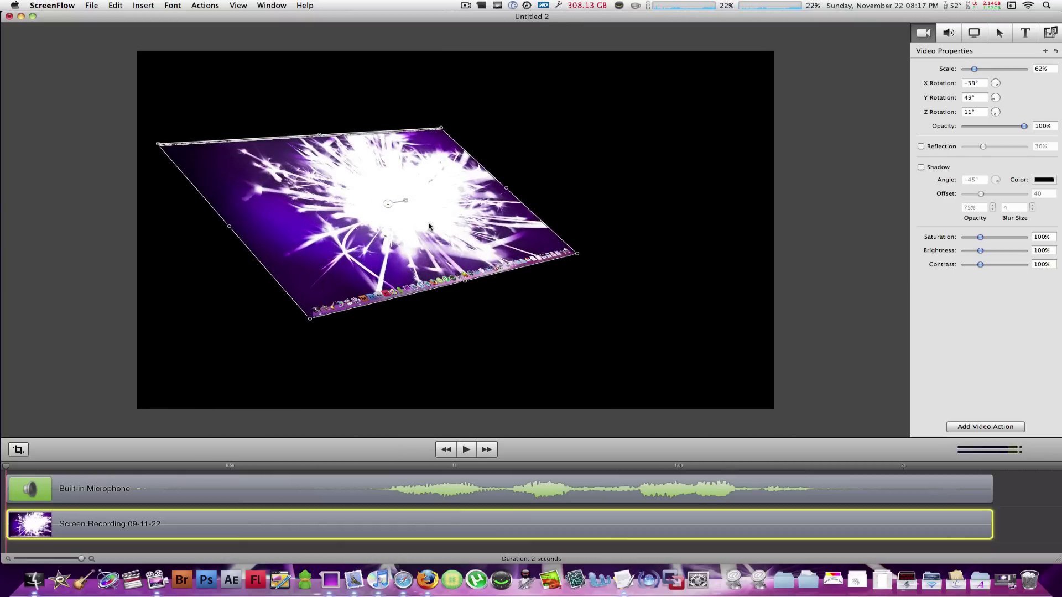
Reset the clip to 0° X and Y rotation and 100% scale, centred on the canvas
{"action": "left_click", "coordinate": [981, 82]}
{"action": "type", "text": "0"}
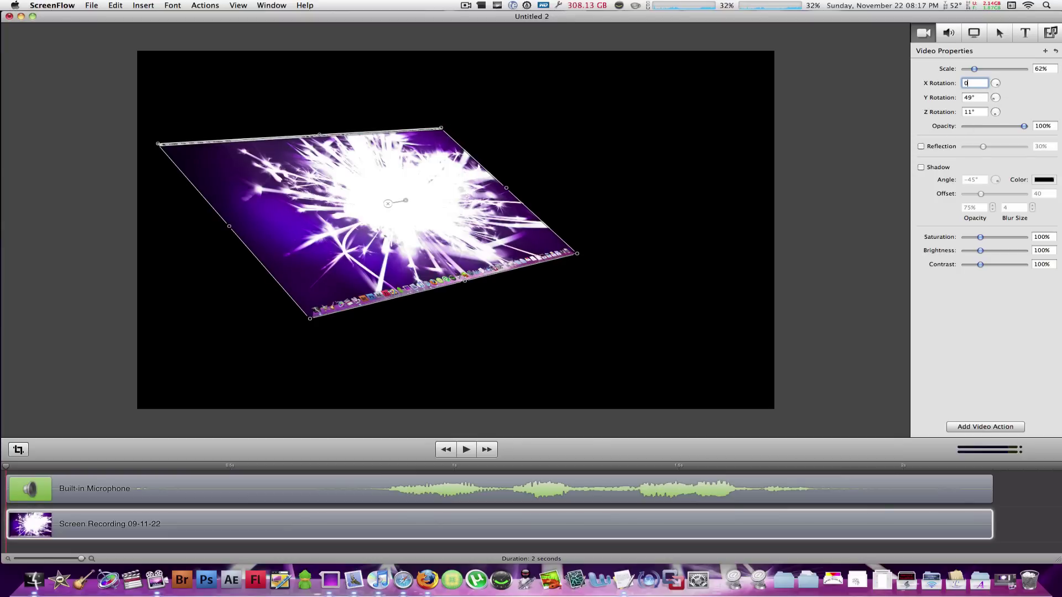
{"action": "key", "text": "Tab"}
{"action": "type", "text": "0"}
{"action": "key", "text": "Tab"}
{"action": "type", "text": "0"}
{"action": "key", "text": "Tab"}
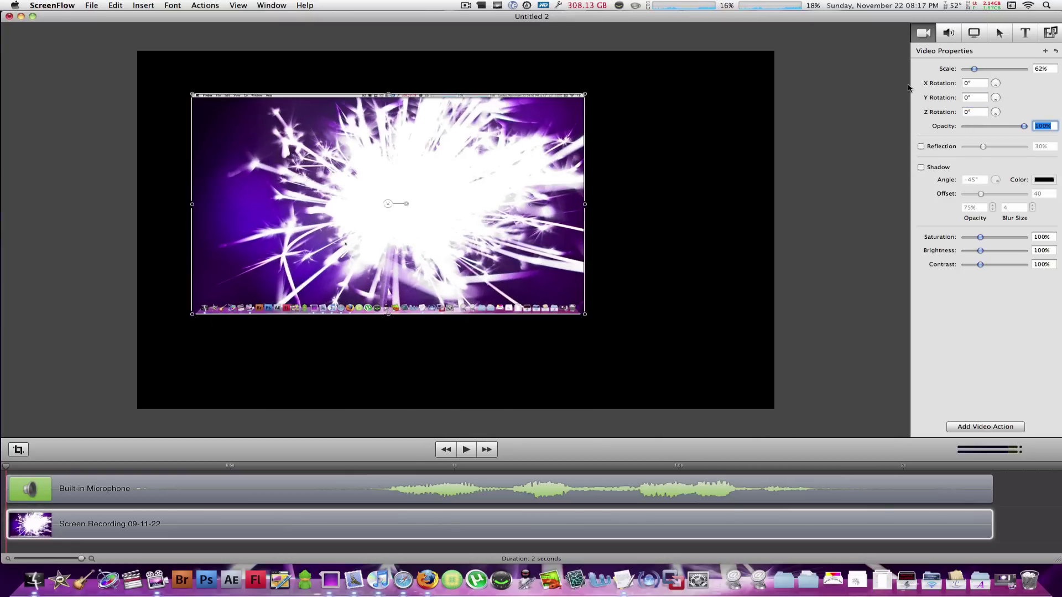
{"action": "left_click", "coordinate": [1042, 68]}
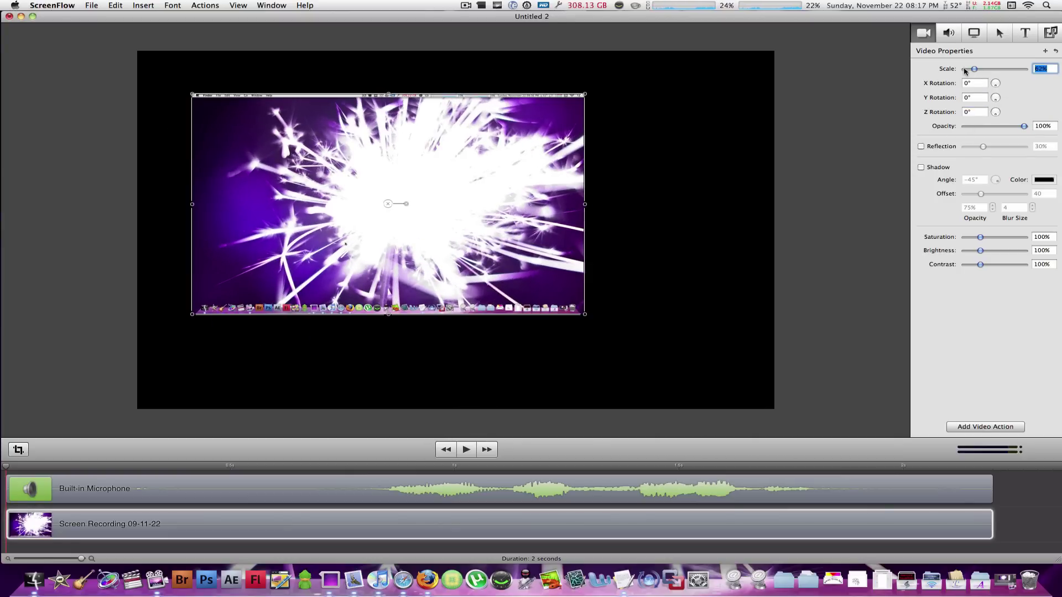
{"action": "type", "text": "100"}
{"action": "key", "text": "Return"}
{"action": "left_click_drag", "start_coordinate": [481, 223], "coordinate": [550, 252]}
{"action": "left_click", "coordinate": [802, 267]}
Scale the clip to 78%, keep opacity at 100%, and add a 41% reflection
{"action": "left_click", "coordinate": [685, 253]}
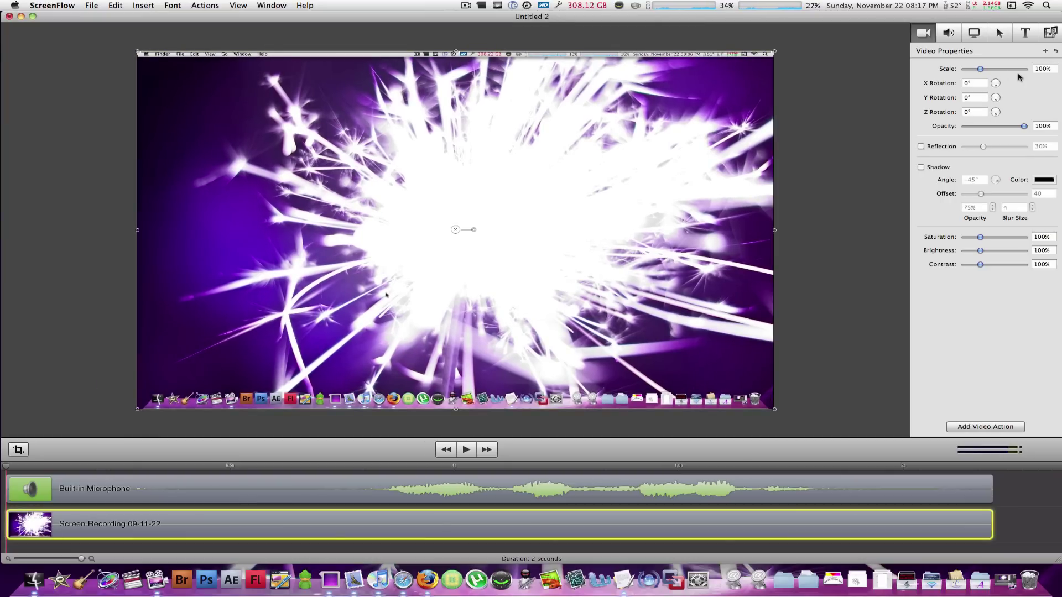
{"action": "mouse_move", "coordinate": [979, 69]}
{"action": "left_mouse_down"}
{"action": "mouse_move", "coordinate": [992, 71]}
{"action": "mouse_move", "coordinate": [982, 69]}
{"action": "left_mouse_up"}
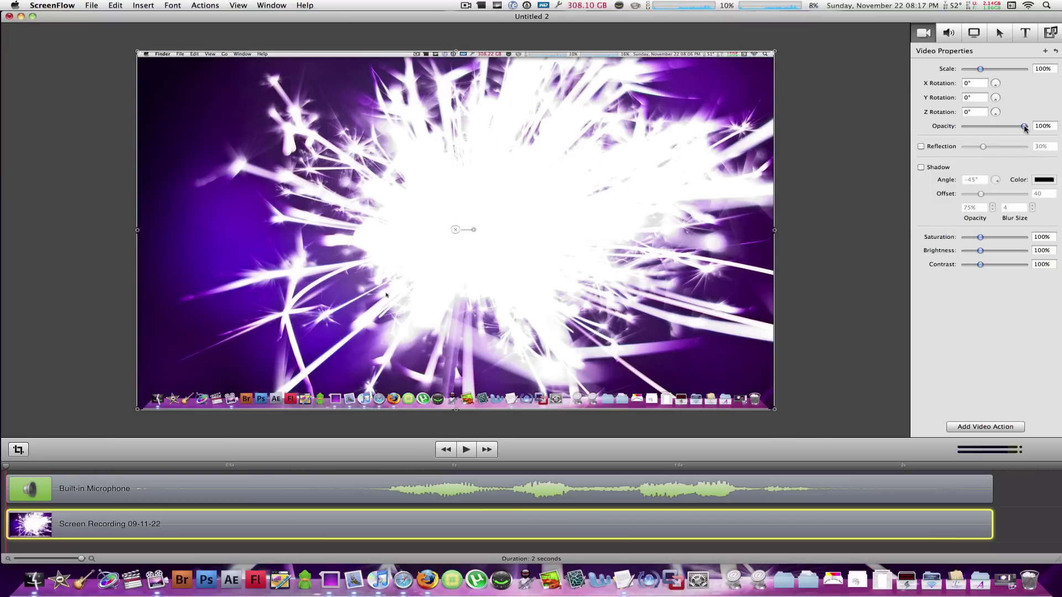
{"action": "mouse_move", "coordinate": [1023, 126]}
{"action": "left_mouse_down"}
{"action": "mouse_move", "coordinate": [982, 129]}
{"action": "mouse_move", "coordinate": [1024, 127]}
{"action": "left_mouse_up"}
{"action": "left_click", "coordinate": [1033, 126]}
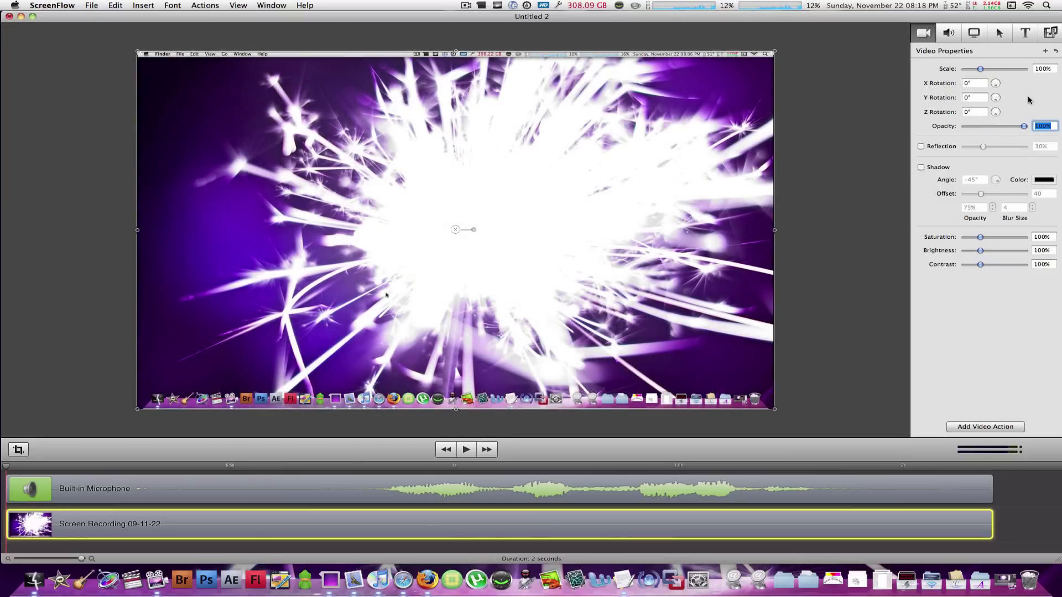
{"action": "left_click", "coordinate": [944, 147]}
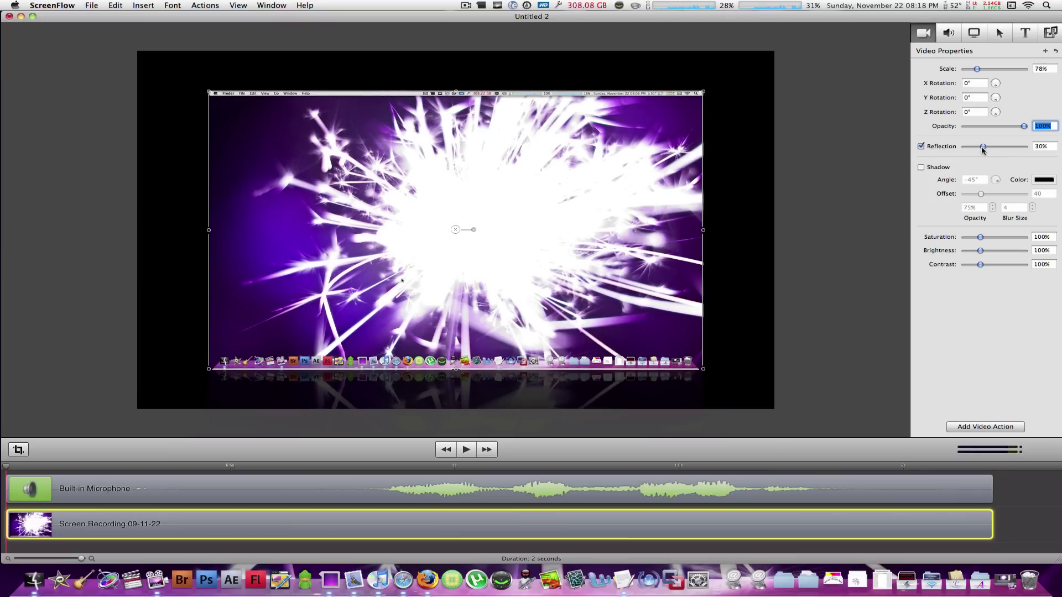
{"action": "mouse_move", "coordinate": [983, 148]}
{"action": "left_mouse_down"}
{"action": "mouse_move", "coordinate": [1010, 148]}
{"action": "mouse_move", "coordinate": [962, 148]}
{"action": "mouse_move", "coordinate": [1004, 148]}
{"action": "mouse_move", "coordinate": [991, 148]}
{"action": "left_mouse_up"}
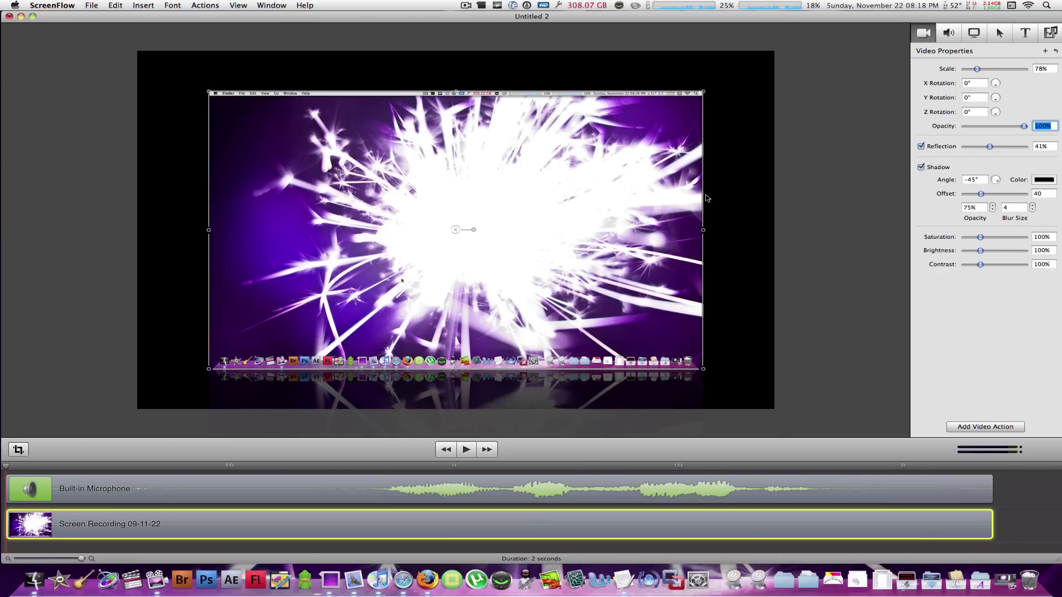
Paste a duplicate clip, push the shadow offset to 98.35, and shift the clip left
{"action": "right_click", "coordinate": [579, 533]}
{"action": "left_click", "coordinate": [536, 521]}
{"action": "key", "text": "super+v"}
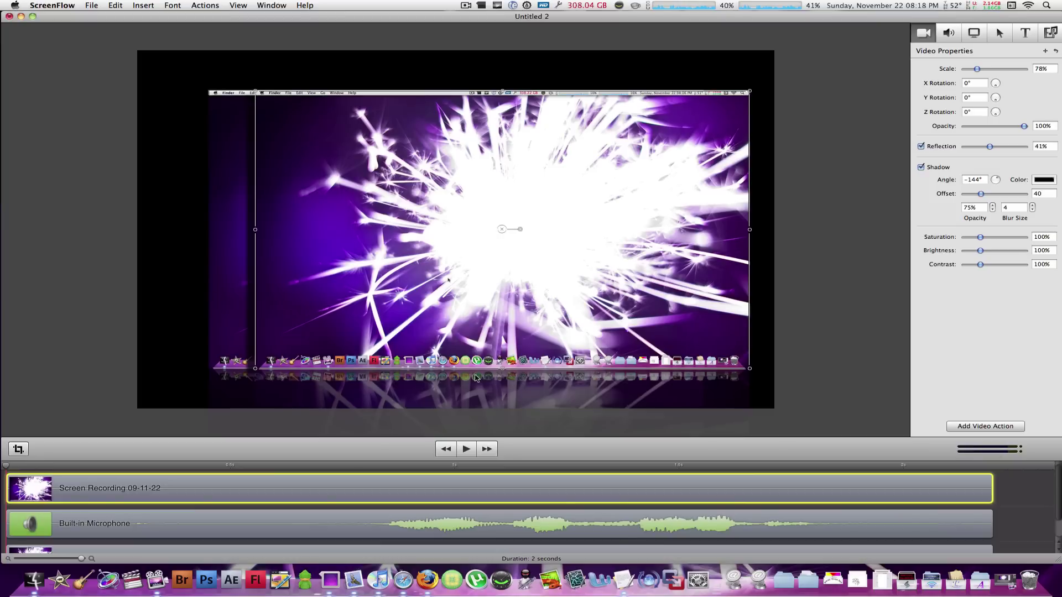
{"action": "mouse_move", "coordinate": [983, 198]}
{"action": "left_mouse_down"}
{"action": "mouse_move", "coordinate": [1005, 196]}
{"action": "mouse_move", "coordinate": [990, 196]}
{"action": "left_mouse_up"}
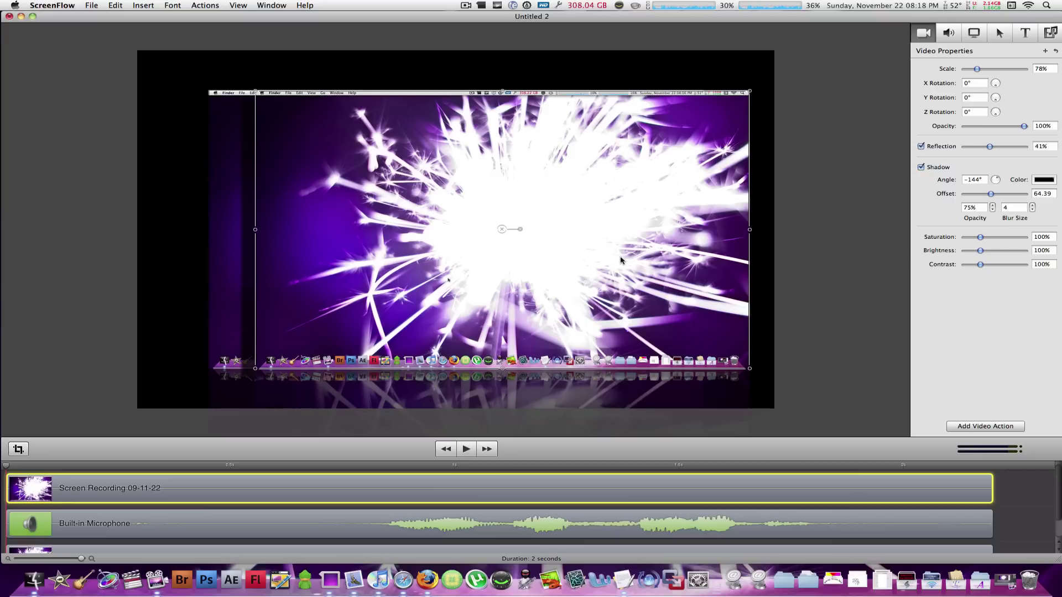
{"action": "left_click_drag", "start_coordinate": [621, 261], "coordinate": [579, 258]}
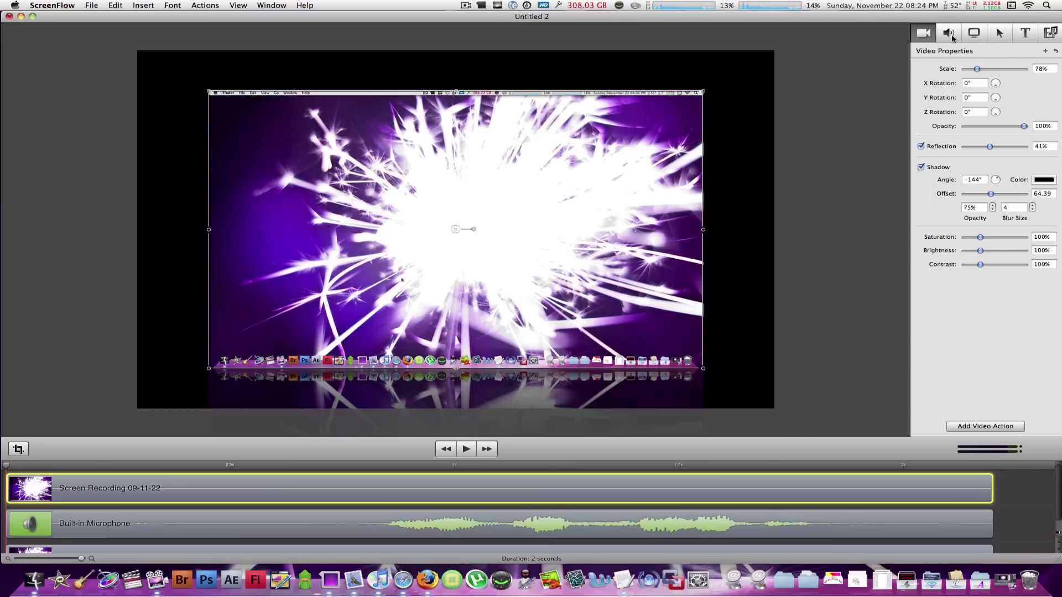
Raise the recording's Pointer Zoom to about 474% and preview a later frame
{"action": "left_click", "coordinate": [949, 34]}
{"action": "left_click", "coordinate": [969, 32]}
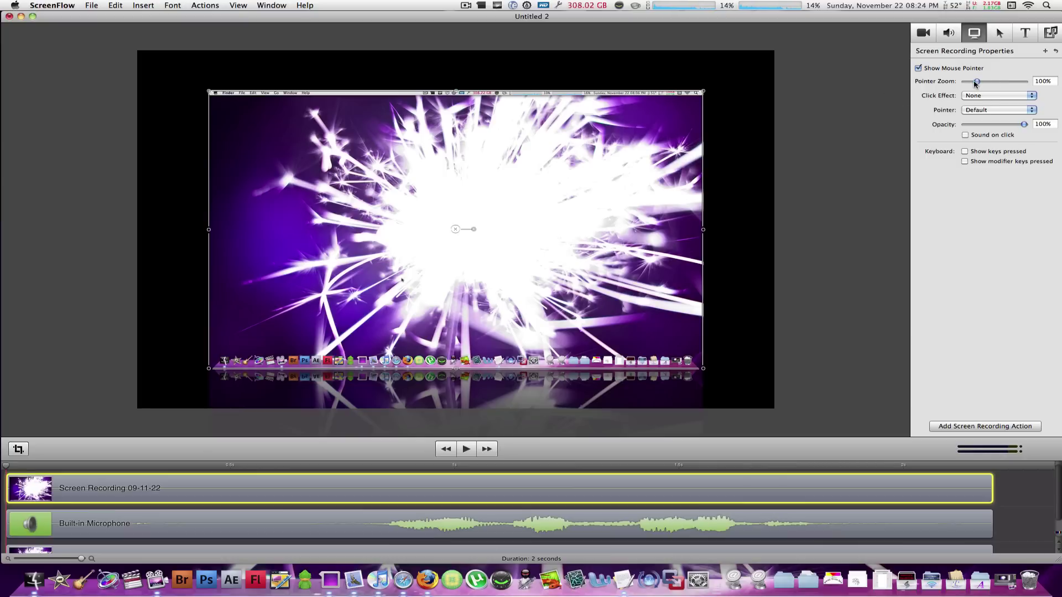
{"action": "left_click_drag", "start_coordinate": [976, 82], "coordinate": [1021, 82]}
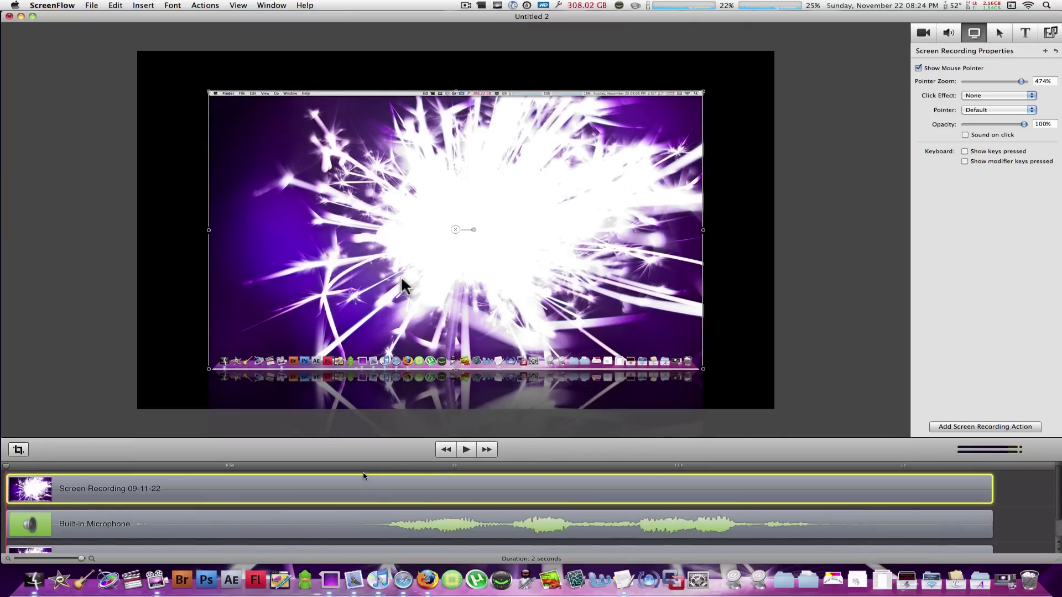
{"action": "left_click", "coordinate": [574, 466]}
Enable the Presence audio effect at 50%, then reselect the clip in the timeline
{"action": "left_click", "coordinate": [948, 34]}
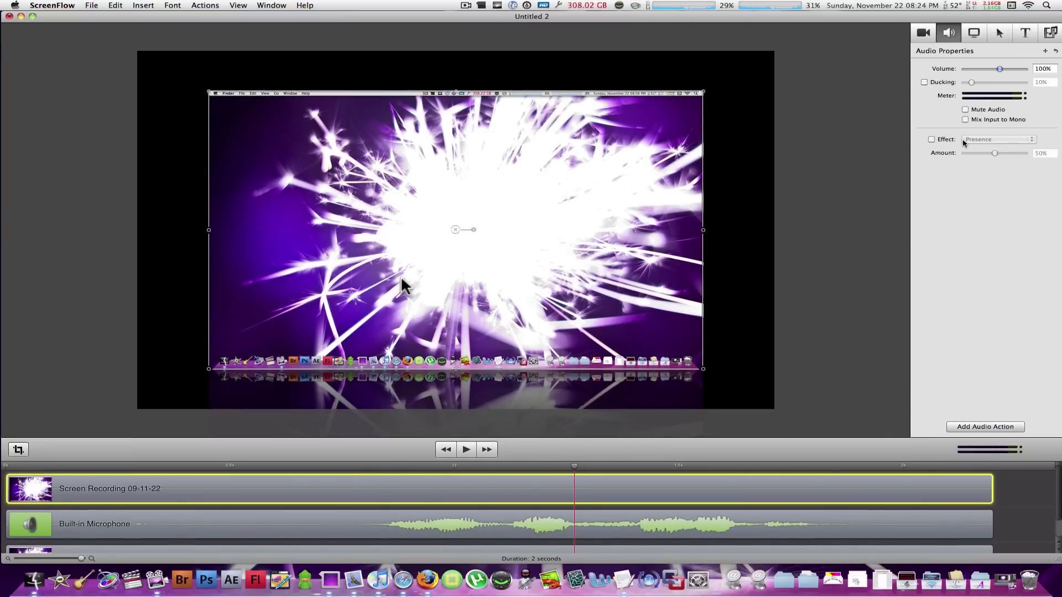
{"action": "left_click", "coordinate": [944, 140]}
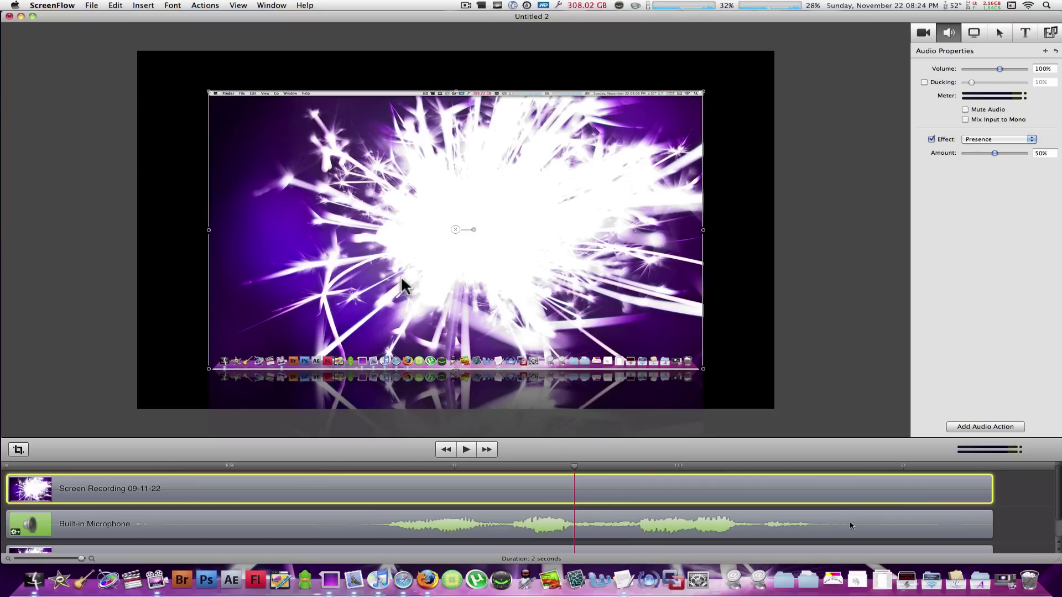
{"action": "left_click", "coordinate": [994, 140]}
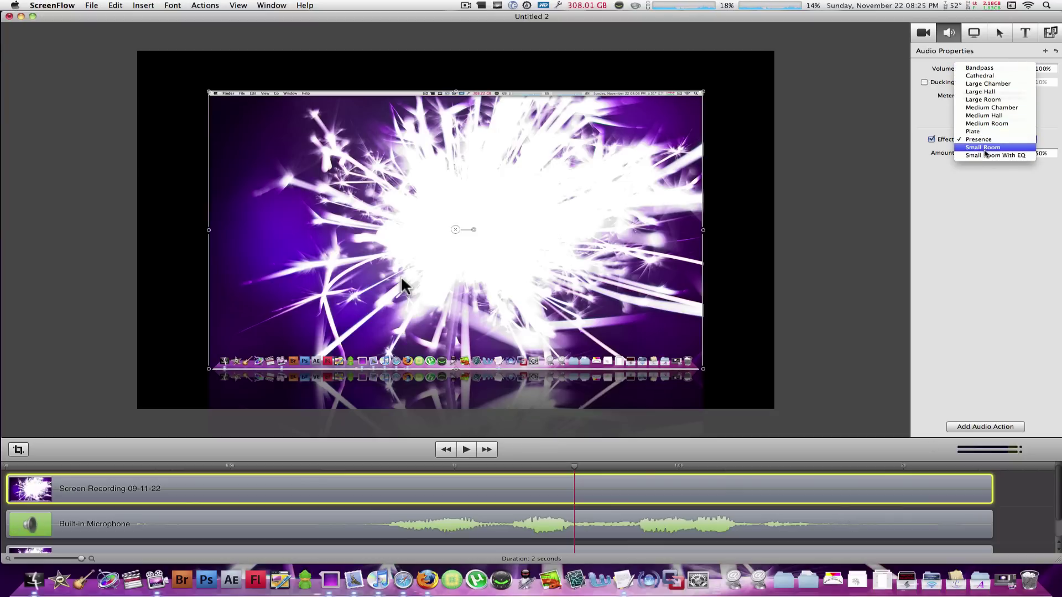
{"action": "left_click", "coordinate": [799, 265]}
{"action": "left_click", "coordinate": [818, 273]}
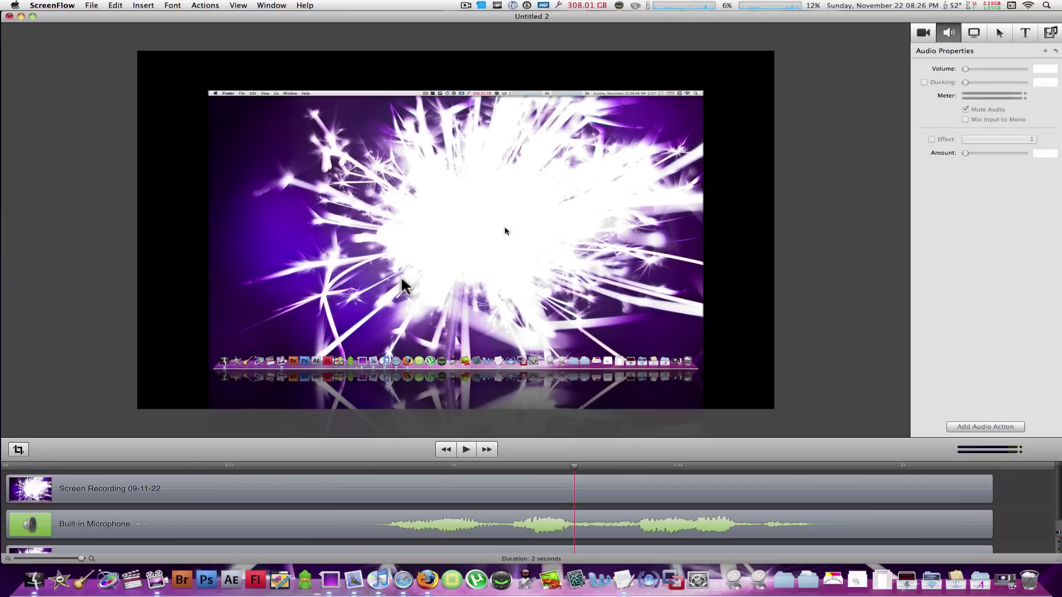
{"action": "left_click", "coordinate": [923, 34]}
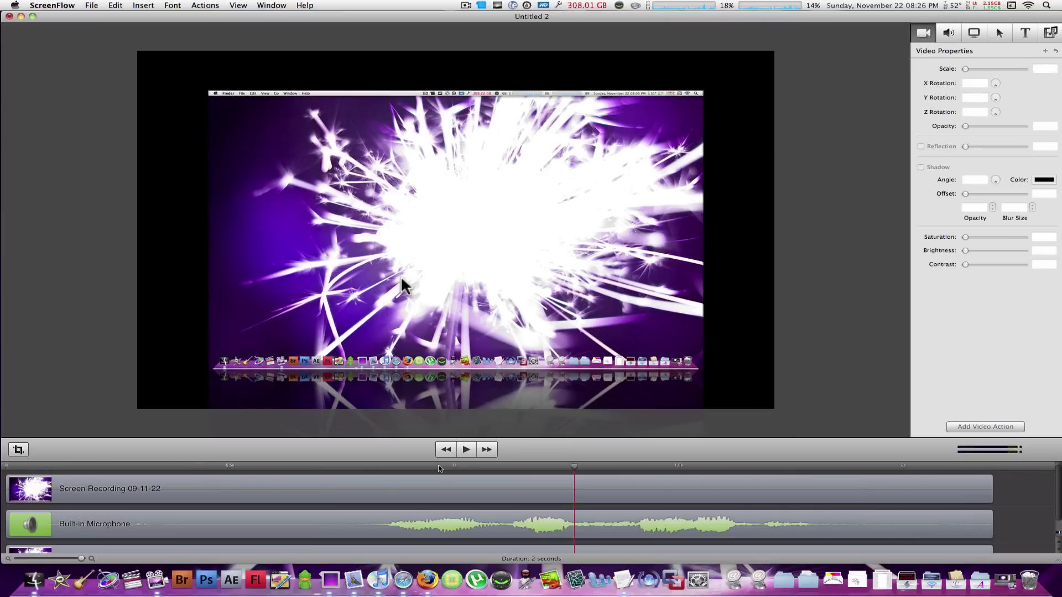
{"action": "left_click", "coordinate": [309, 495]}
Shift the clip earlier in the timeline and park it off the canvas's left edge
{"action": "left_click_drag", "start_coordinate": [323, 498], "coordinate": [291, 495]}
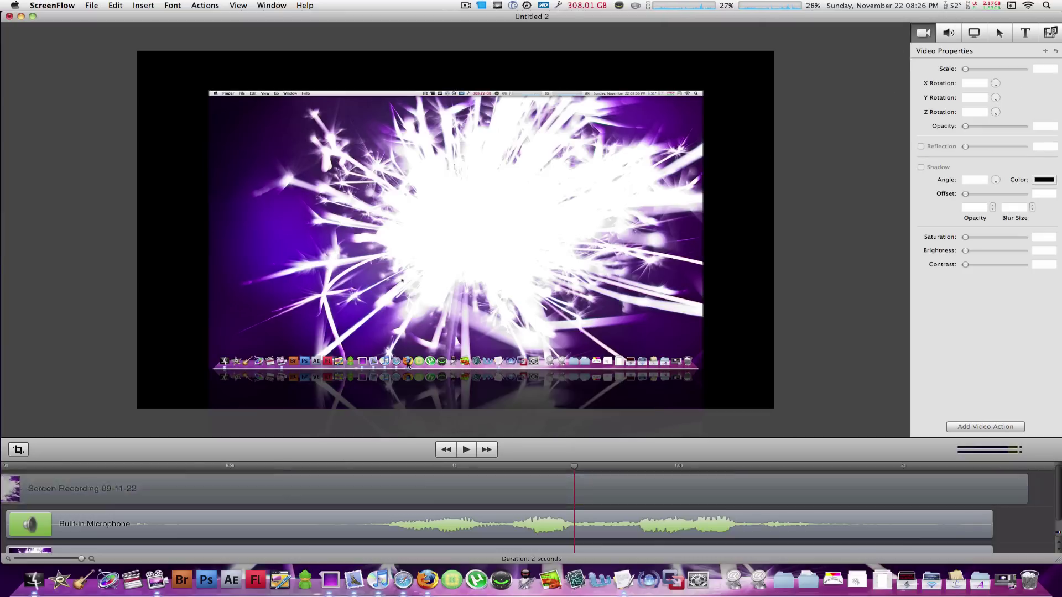
{"action": "left_click", "coordinate": [400, 276]}
{"action": "left_click_drag", "start_coordinate": [401, 276], "coordinate": [41, 279]}
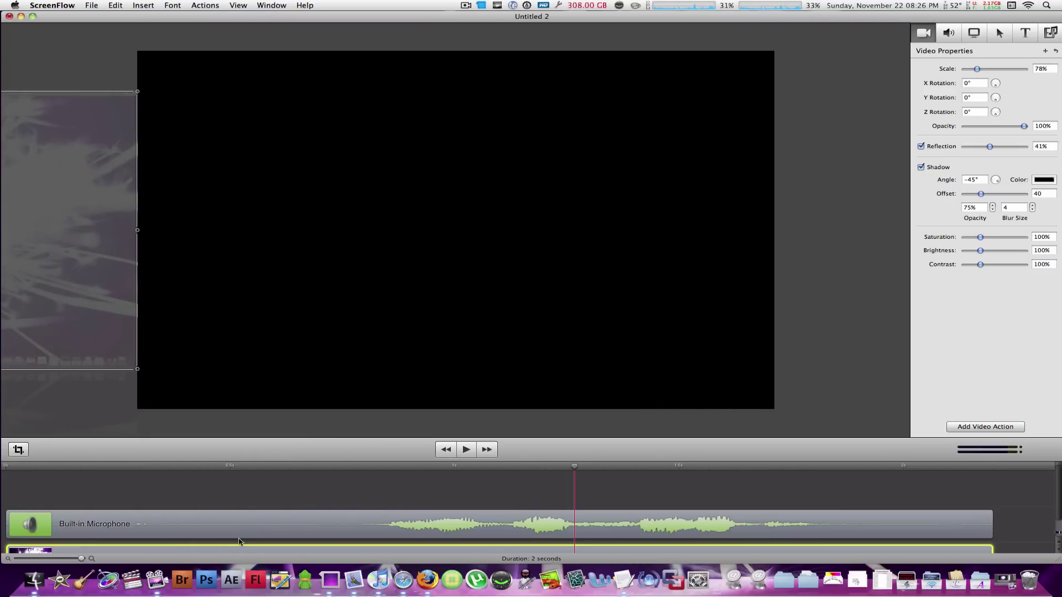
Move the clip's track above the microphone track and add a video action at the start
{"action": "left_click_drag", "start_coordinate": [238, 552], "coordinate": [232, 501]}
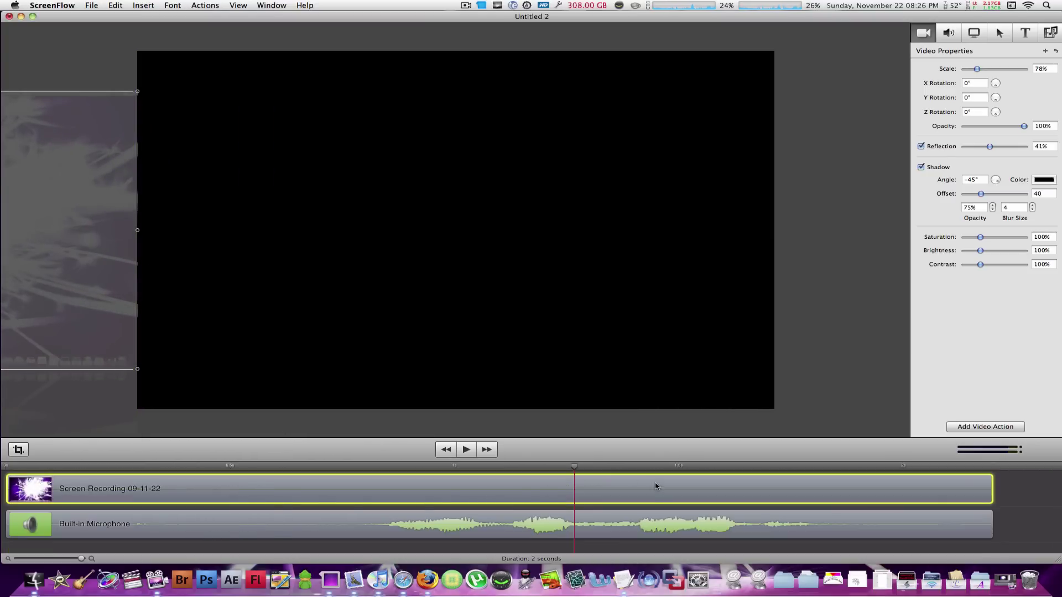
{"action": "left_click_drag", "start_coordinate": [567, 473], "coordinate": [17, 470]}
{"action": "left_click", "coordinate": [996, 429]}
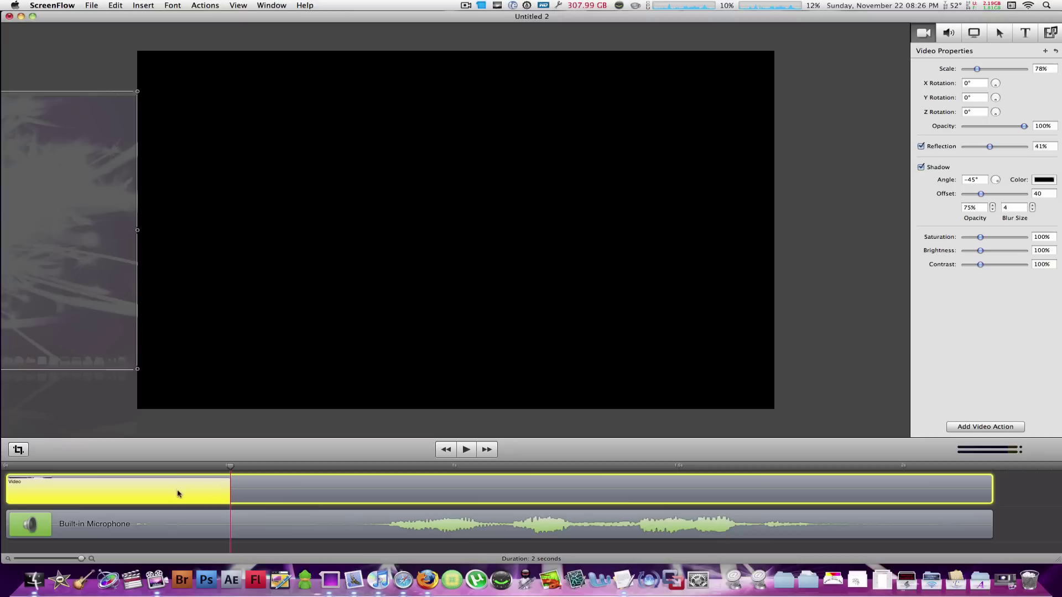
Centre the clip at 100% scale, 71% opacity, 243% saturation, without reflection or shadow
{"action": "left_click_drag", "start_coordinate": [55, 265], "coordinate": [628, 269]}
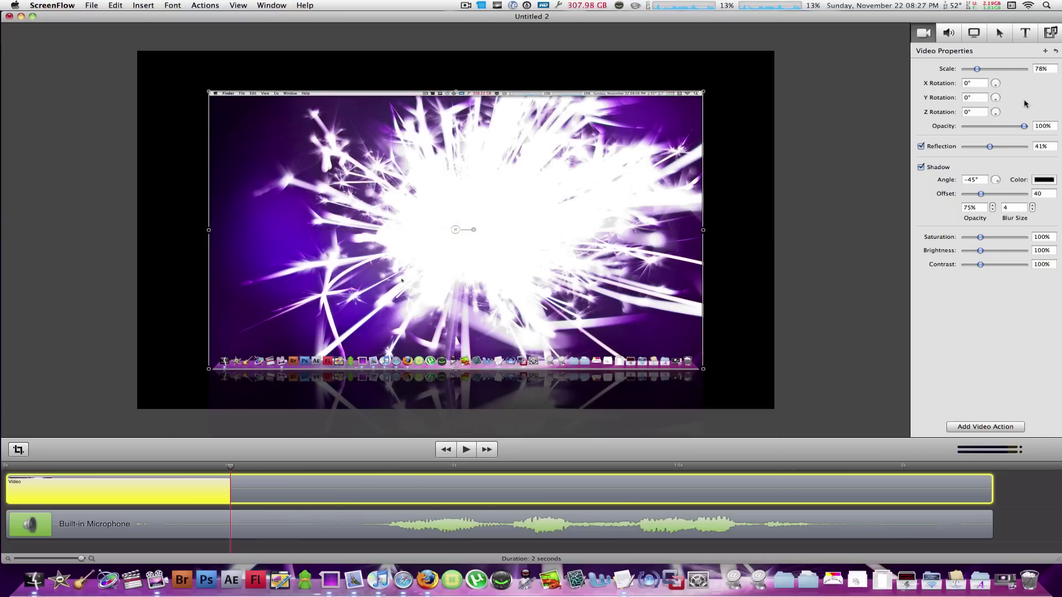
{"action": "left_click_drag", "start_coordinate": [978, 69], "coordinate": [980, 70]}
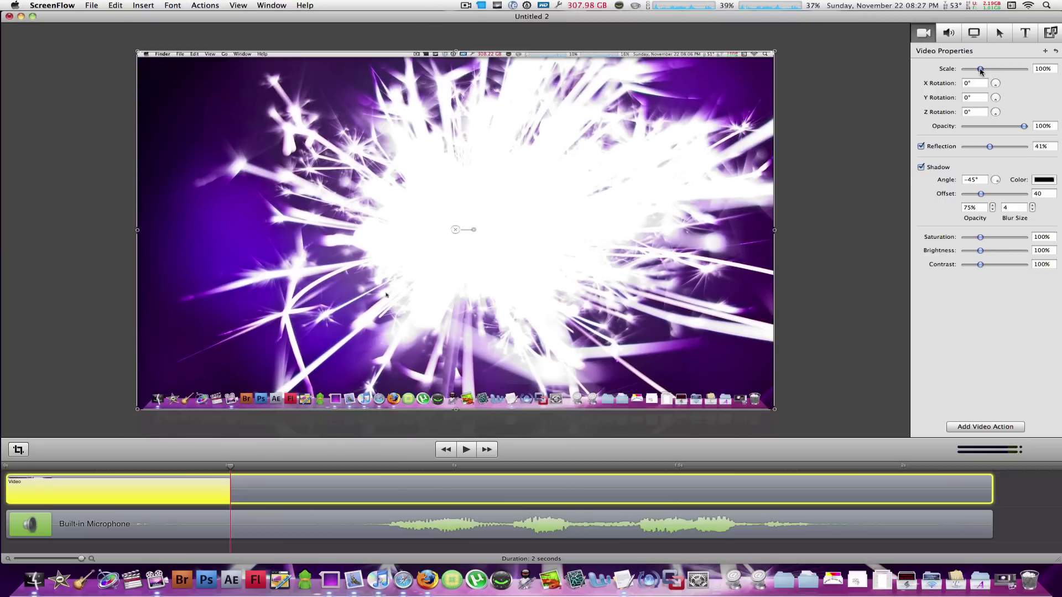
{"action": "left_click_drag", "start_coordinate": [1023, 126], "coordinate": [1007, 126]}
{"action": "left_click", "coordinate": [941, 147]}
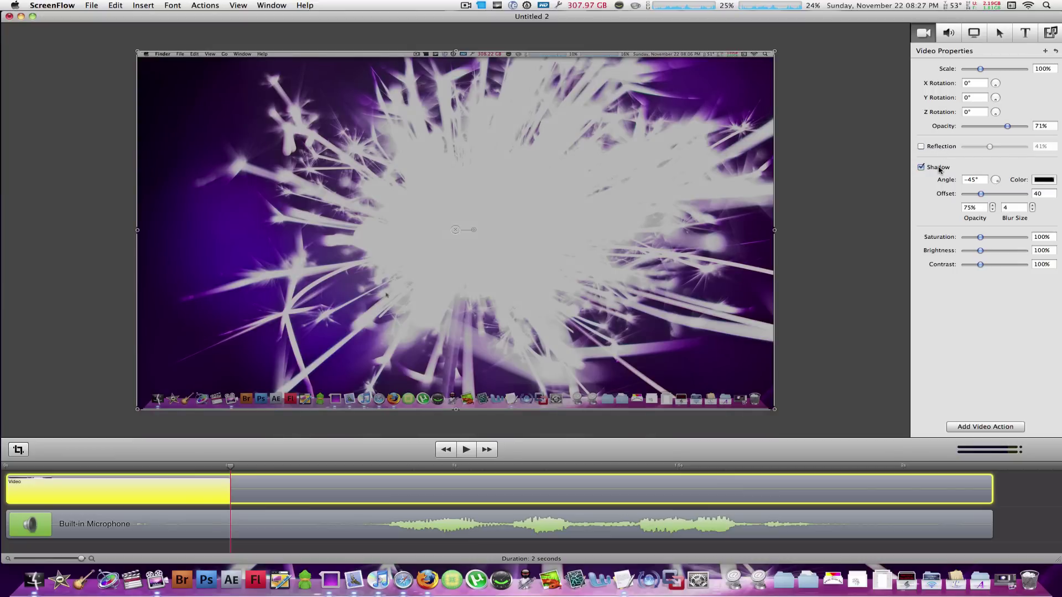
{"action": "left_click", "coordinate": [937, 168]}
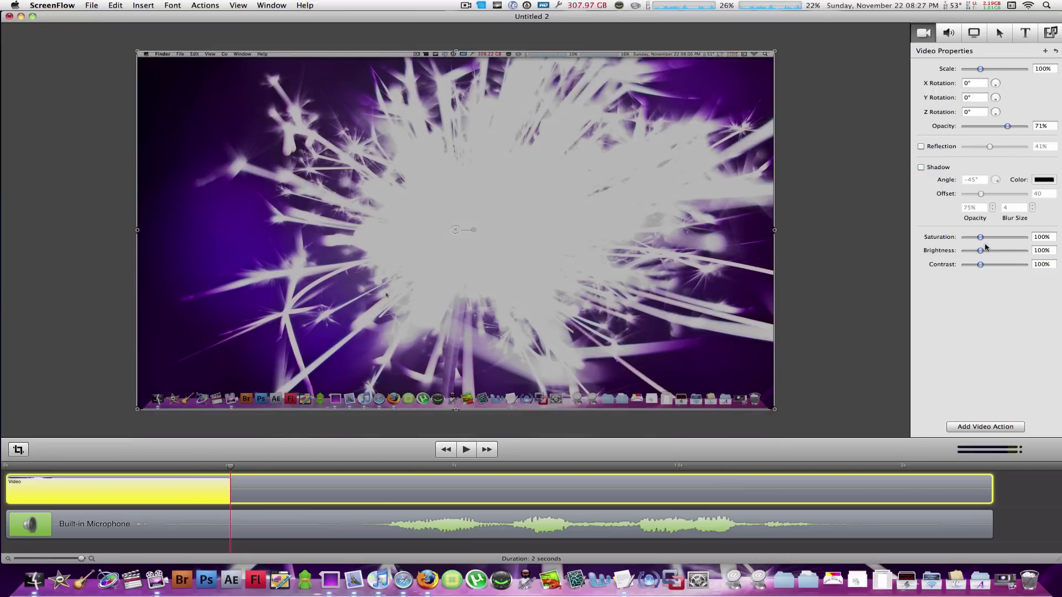
{"action": "left_click_drag", "start_coordinate": [979, 237], "coordinate": [1003, 239]}
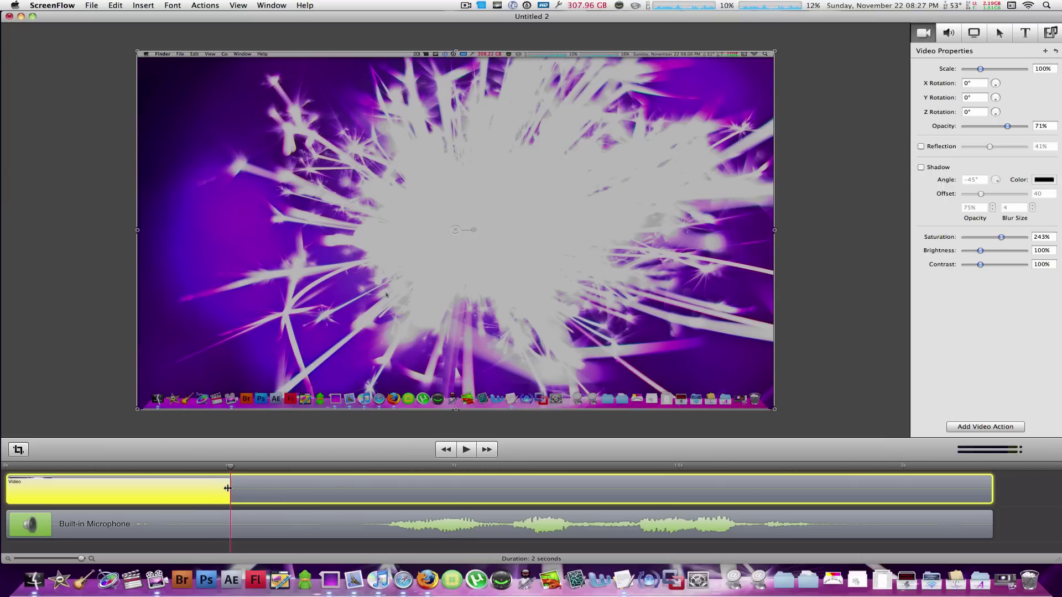
Stretch the video action to about one second and preview the slide-in from the left
{"action": "left_click_drag", "start_coordinate": [229, 489], "coordinate": [448, 492]}
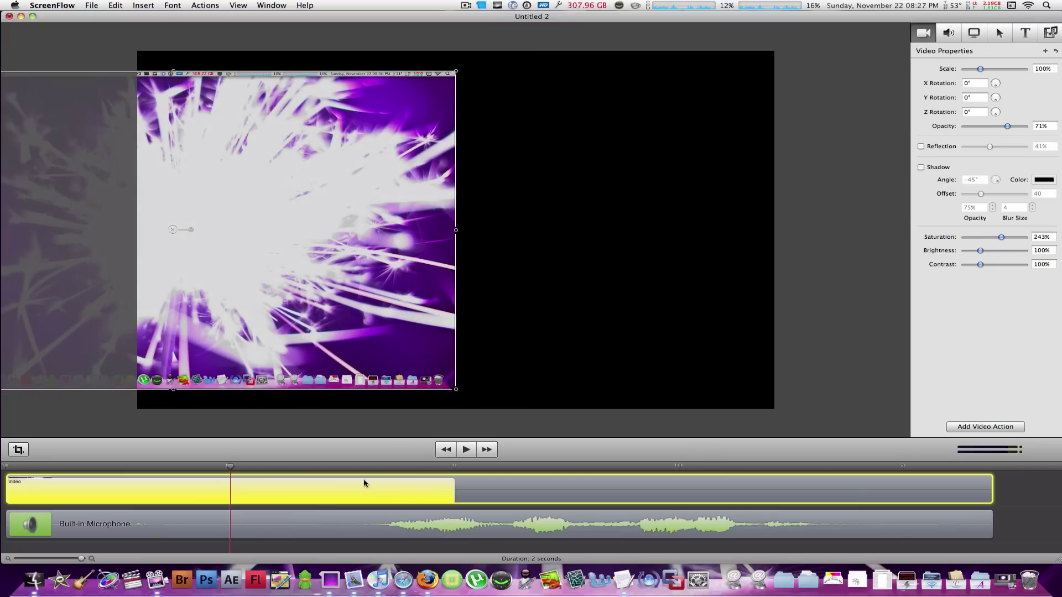
{"action": "left_click_drag", "start_coordinate": [230, 467], "coordinate": [5, 470]}
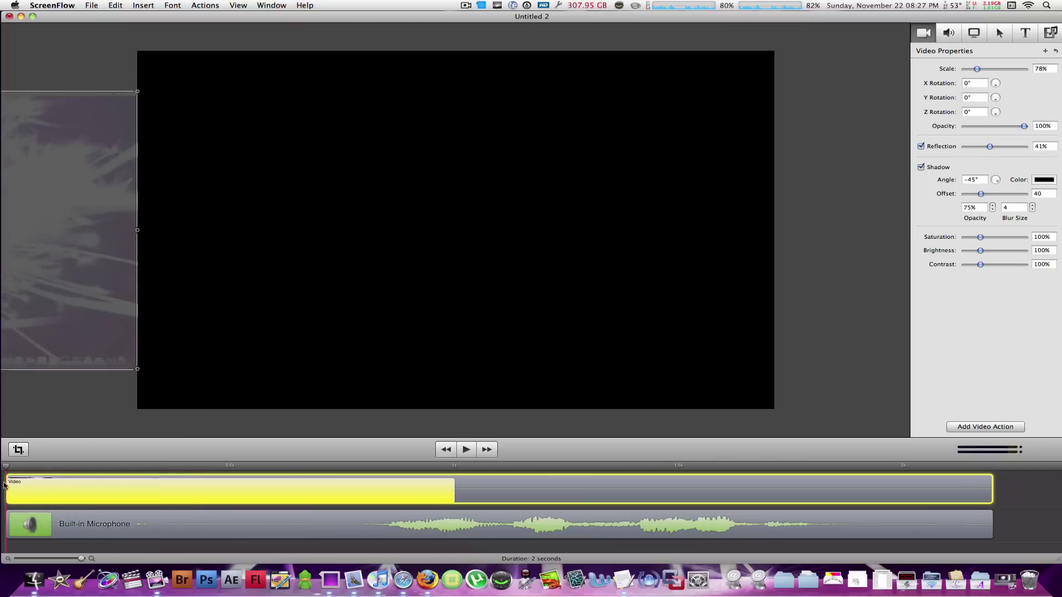
{"action": "left_click", "coordinate": [58, 419]}
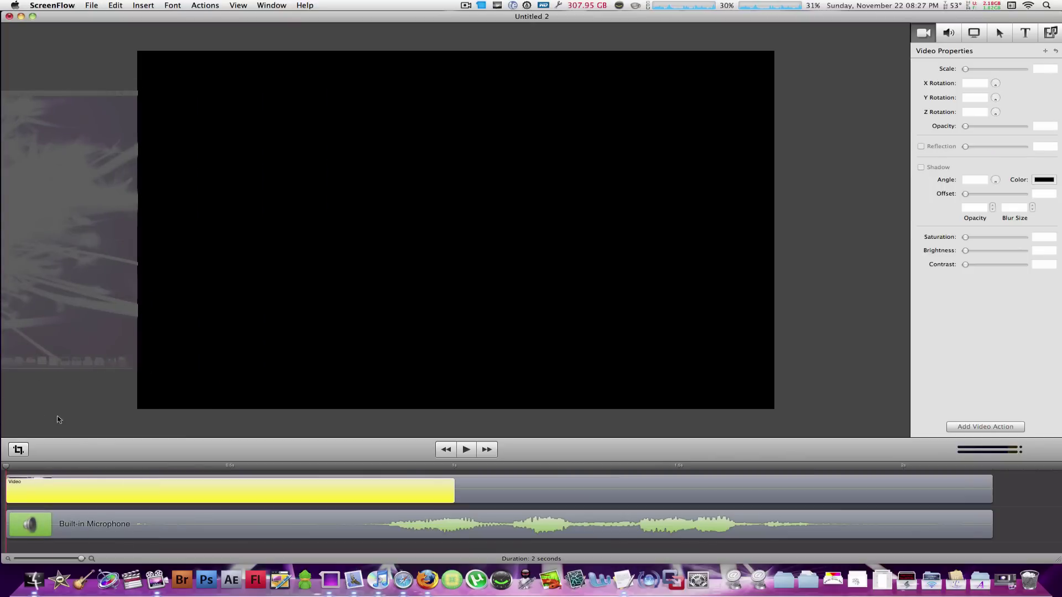
{"action": "key", "text": "space"}
{"action": "key", "text": "space"}
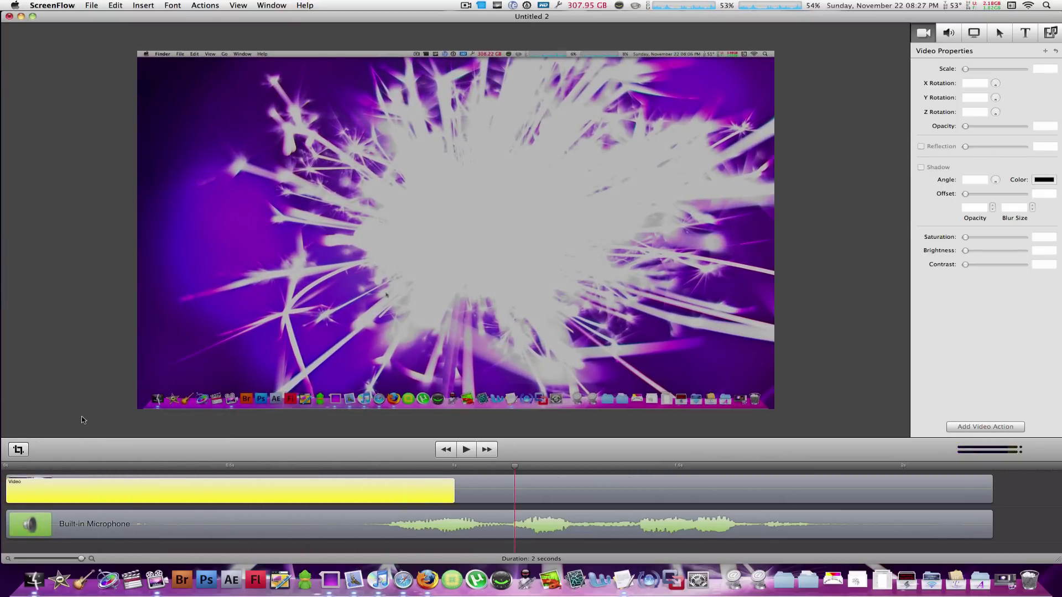
{"action": "left_click", "coordinate": [4, 467]}
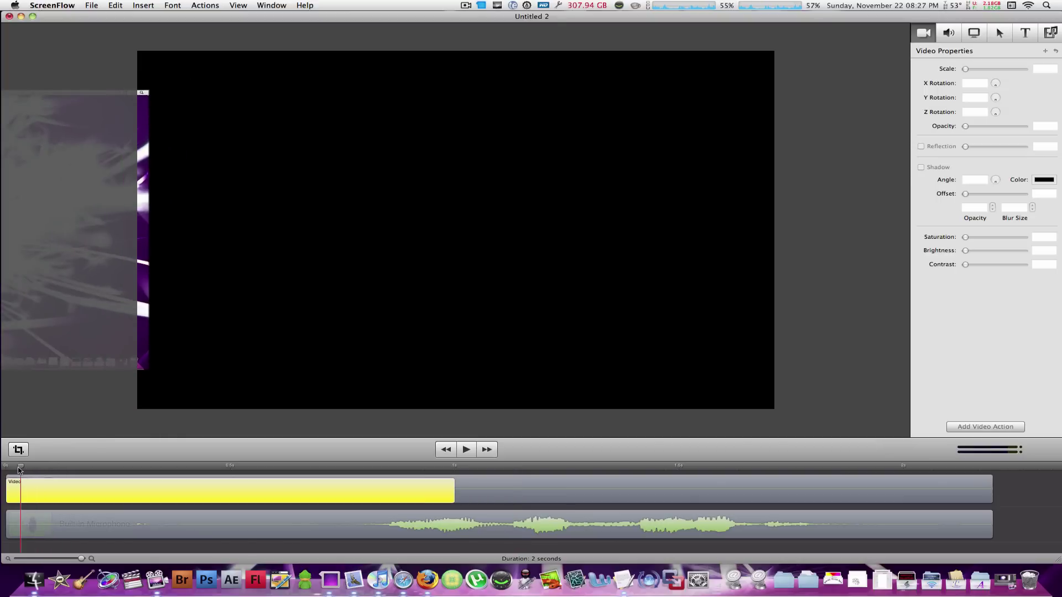
{"action": "left_click_drag", "start_coordinate": [4, 470], "coordinate": [460, 553]}
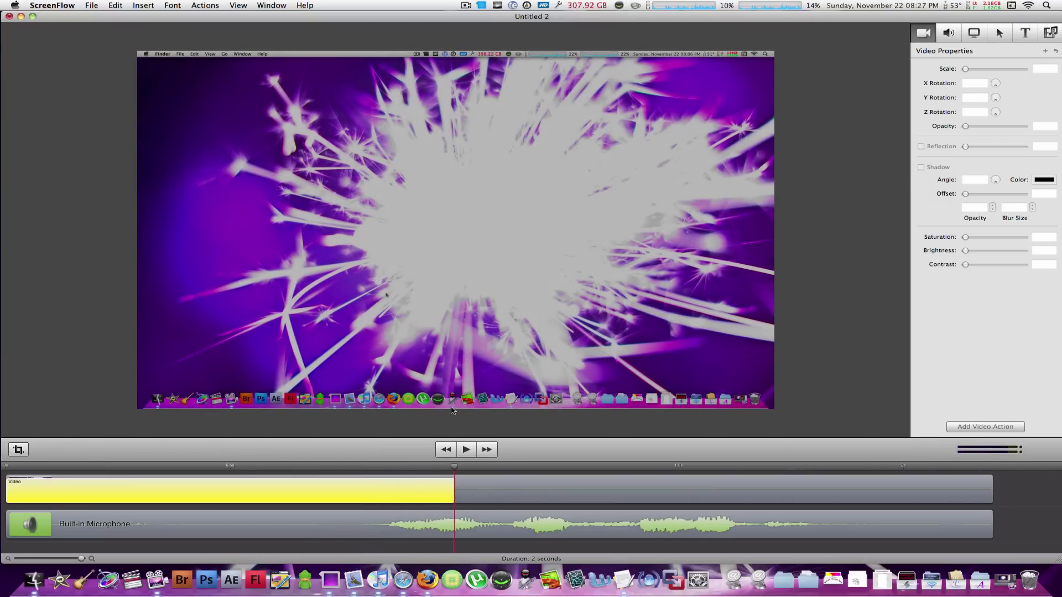
Scale the selected clip down to 44%, then view its audio and screen recording settings
{"action": "left_click", "coordinate": [526, 349]}
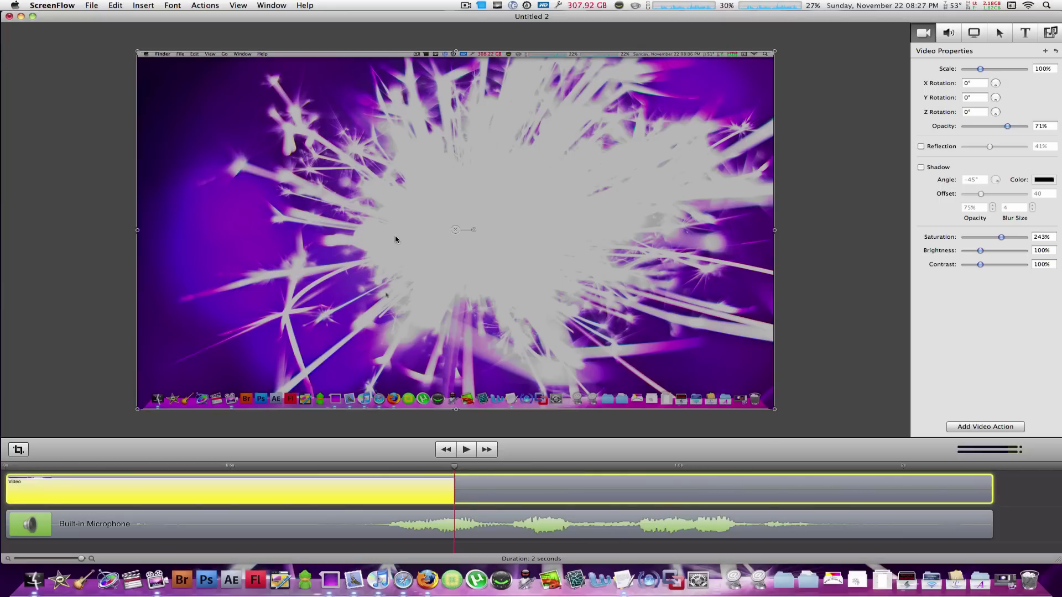
{"action": "scroll", "coordinate": [500, 251], "scroll_direction": "down", "scroll_amount": 5}
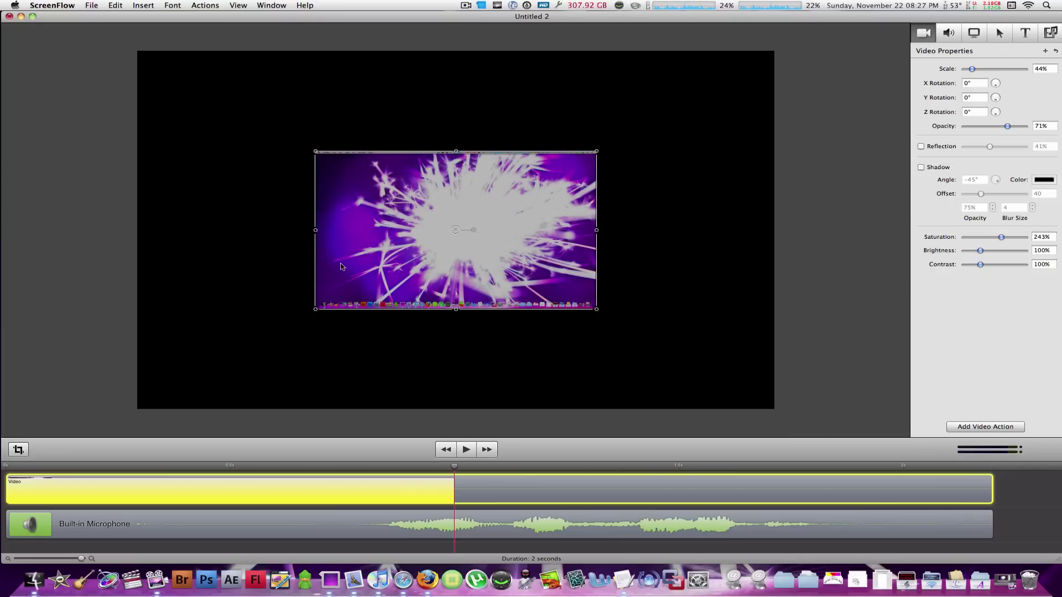
{"action": "left_click", "coordinate": [949, 34]}
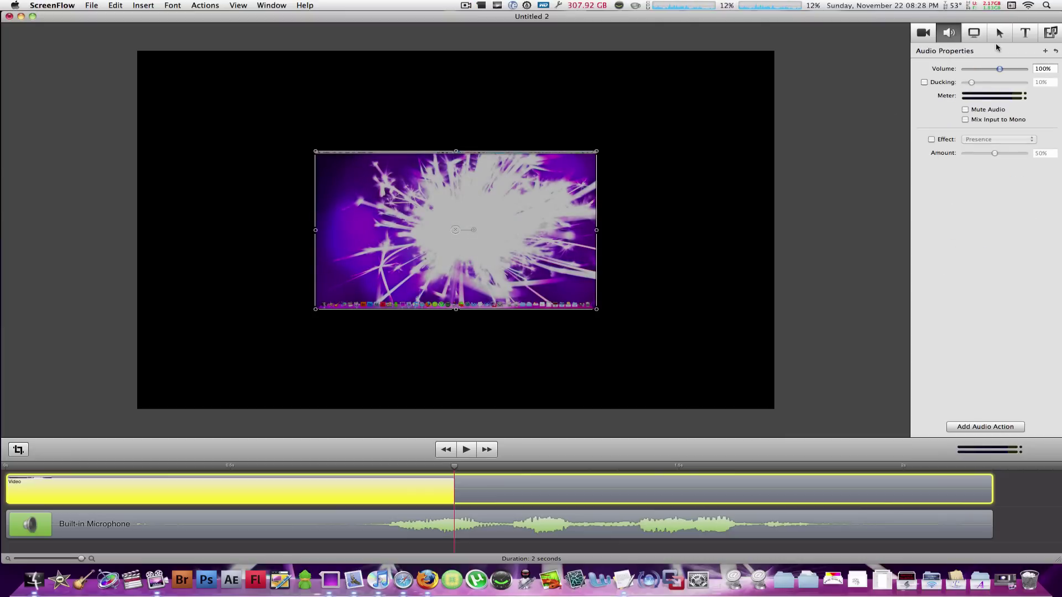
{"action": "left_click", "coordinate": [974, 33]}
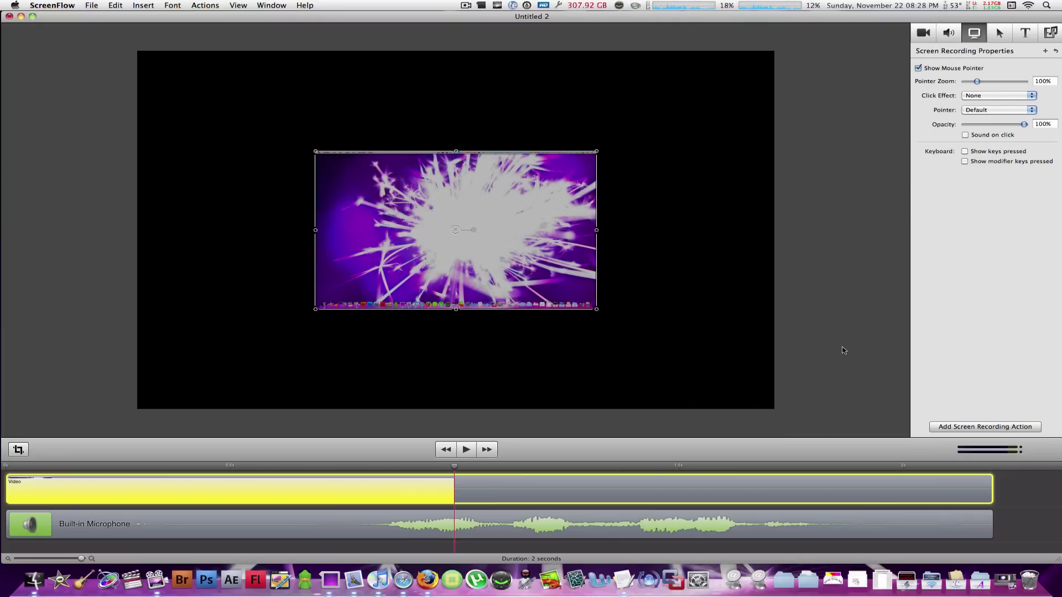
Add a mouse-cursor spotlight callout to the recording clip from the Callout tab
{"action": "left_click", "coordinate": [858, 313]}
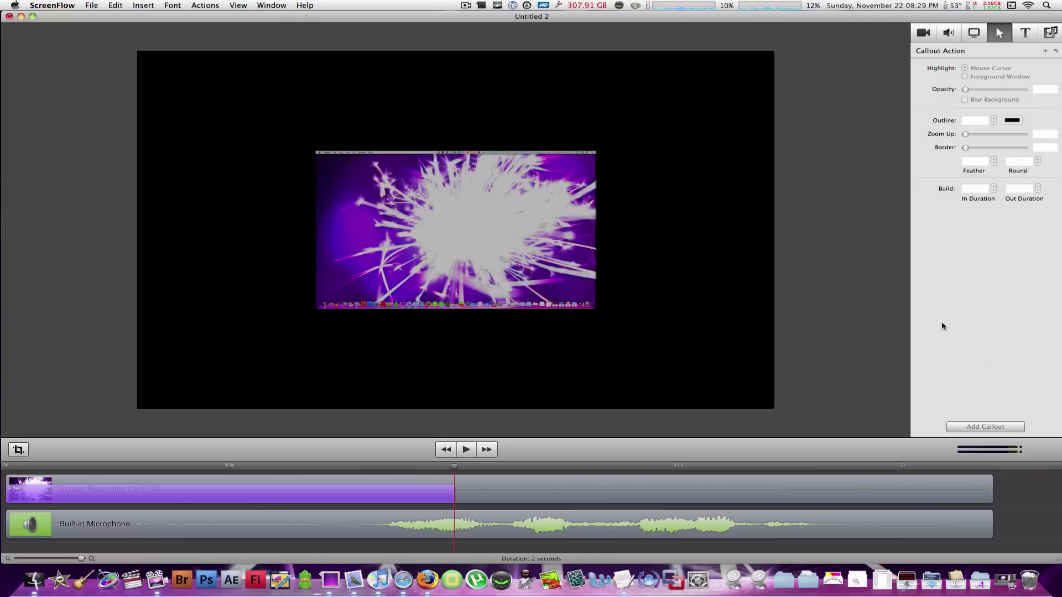
{"action": "left_click", "coordinate": [833, 496]}
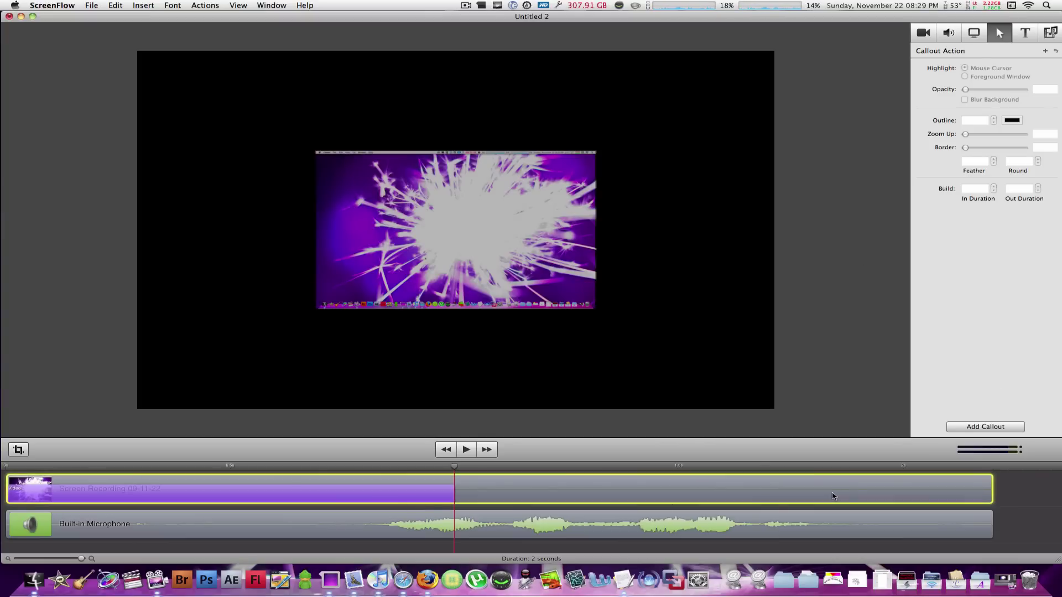
{"action": "left_click", "coordinate": [985, 427]}
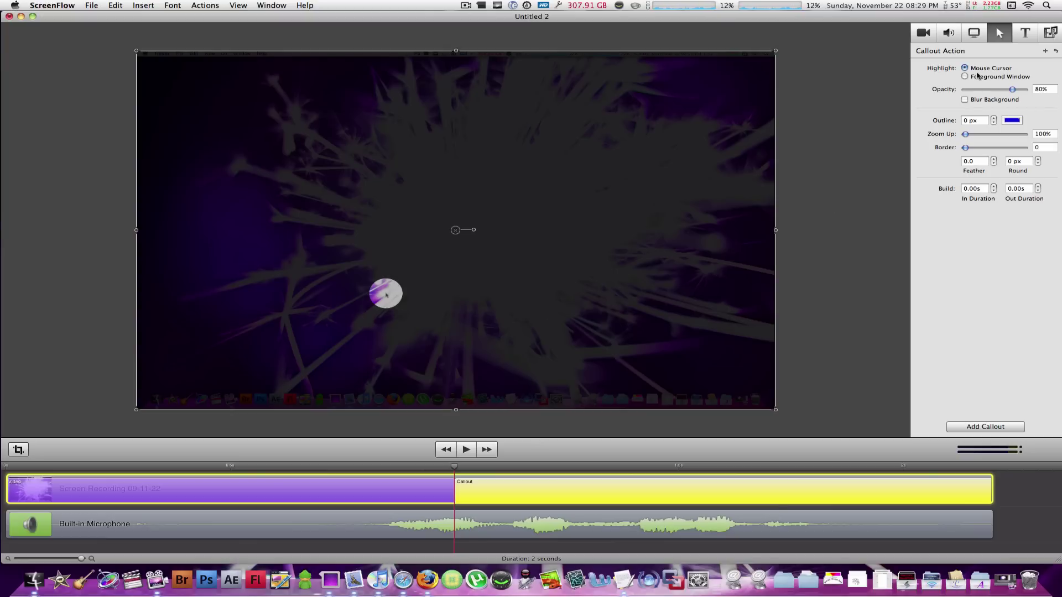
Keep the callout on the mouse cursor and adjust background dimming, leaving blur off
{"action": "left_click", "coordinate": [987, 79]}
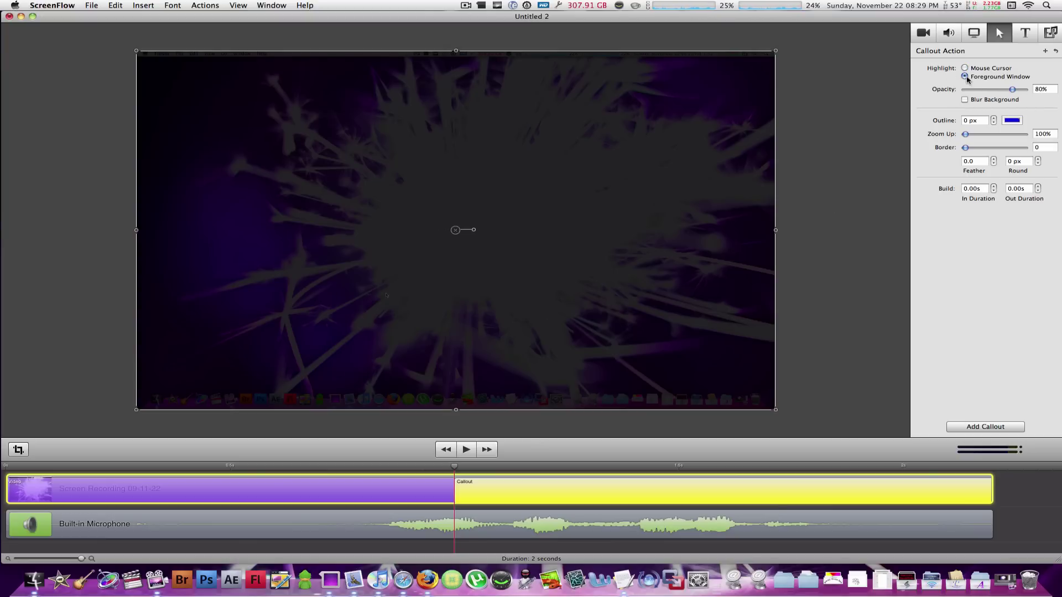
{"action": "left_click", "coordinate": [971, 70]}
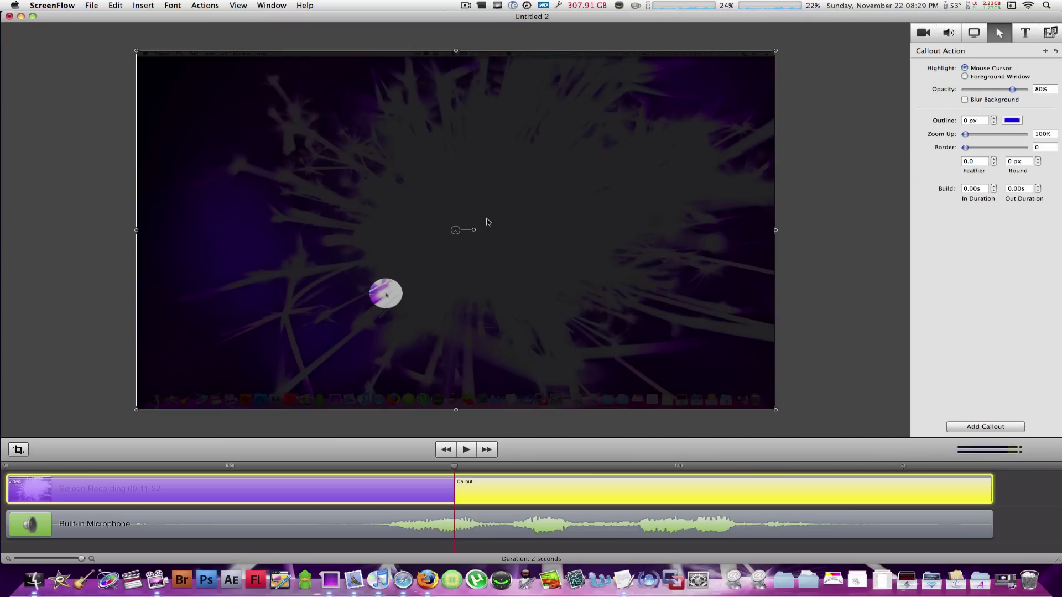
{"action": "mouse_move", "coordinate": [1012, 90]}
{"action": "left_mouse_down"}
{"action": "mouse_move", "coordinate": [989, 90]}
{"action": "mouse_move", "coordinate": [1013, 90]}
{"action": "left_mouse_up"}
{"action": "left_click", "coordinate": [992, 100]}
{"action": "left_click", "coordinate": [992, 102]}
Give the callout a 50 px outline, 377% zoom and a larger border
{"action": "left_click", "coordinate": [995, 119]}
{"action": "triple_click", "coordinate": [976, 121]}
{"action": "type", "text": "50"}
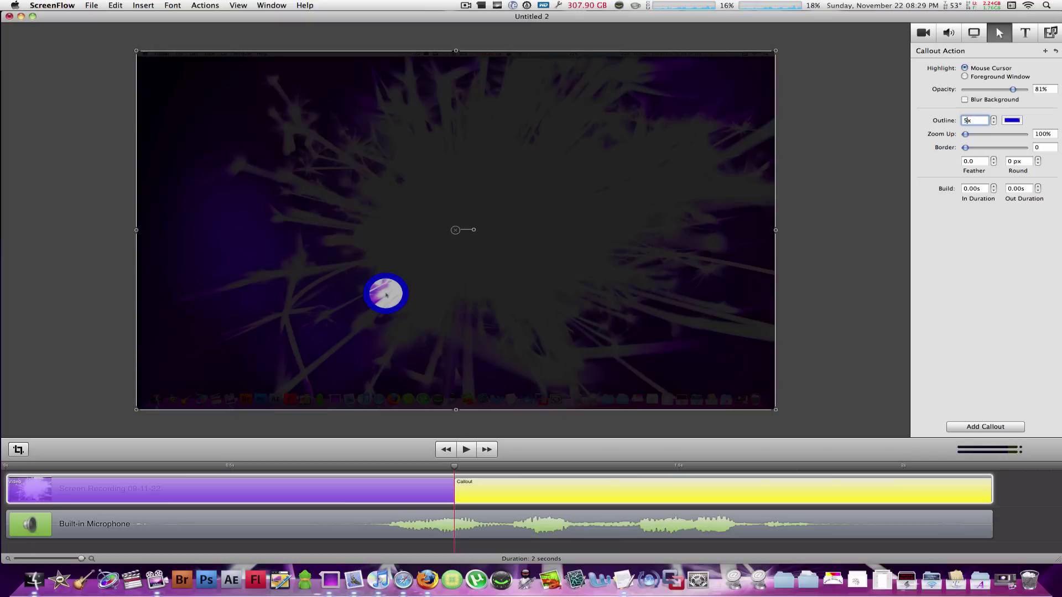
{"action": "key", "text": "Return"}
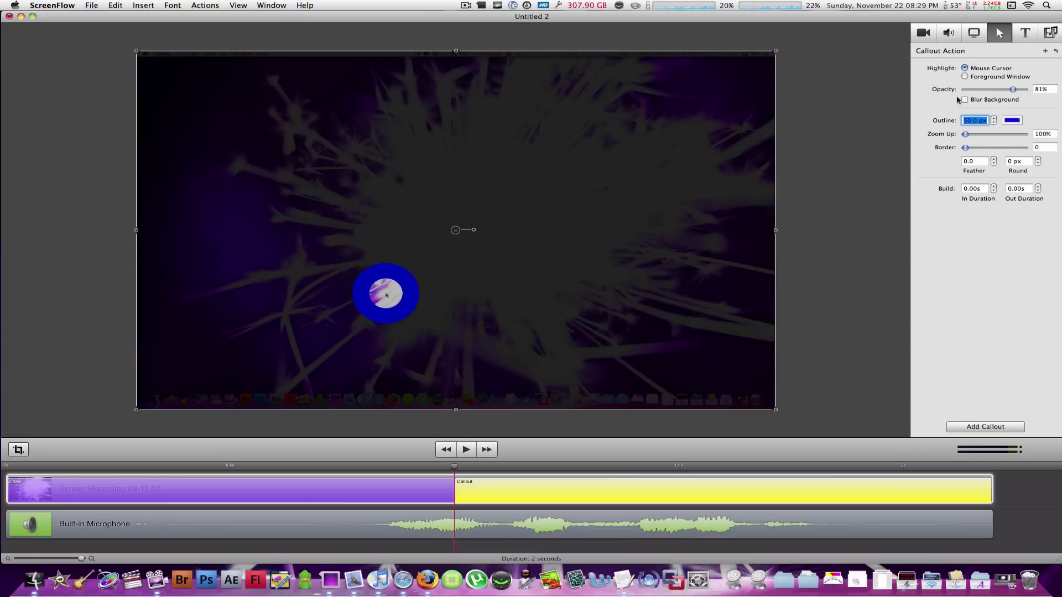
{"action": "left_click_drag", "start_coordinate": [965, 135], "coordinate": [1006, 133]}
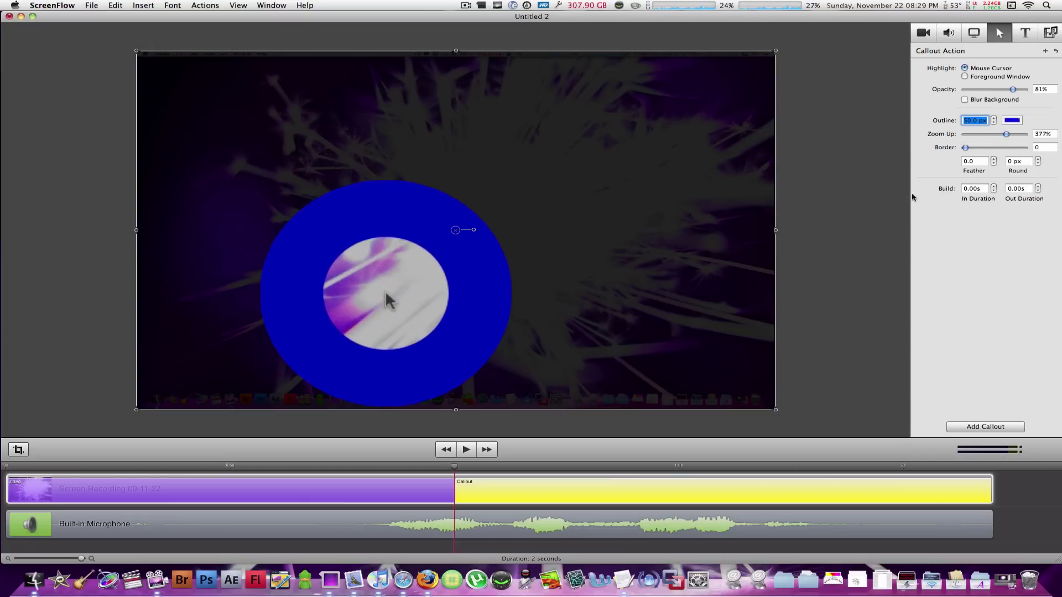
{"action": "left_click_drag", "start_coordinate": [965, 147], "coordinate": [999, 149]}
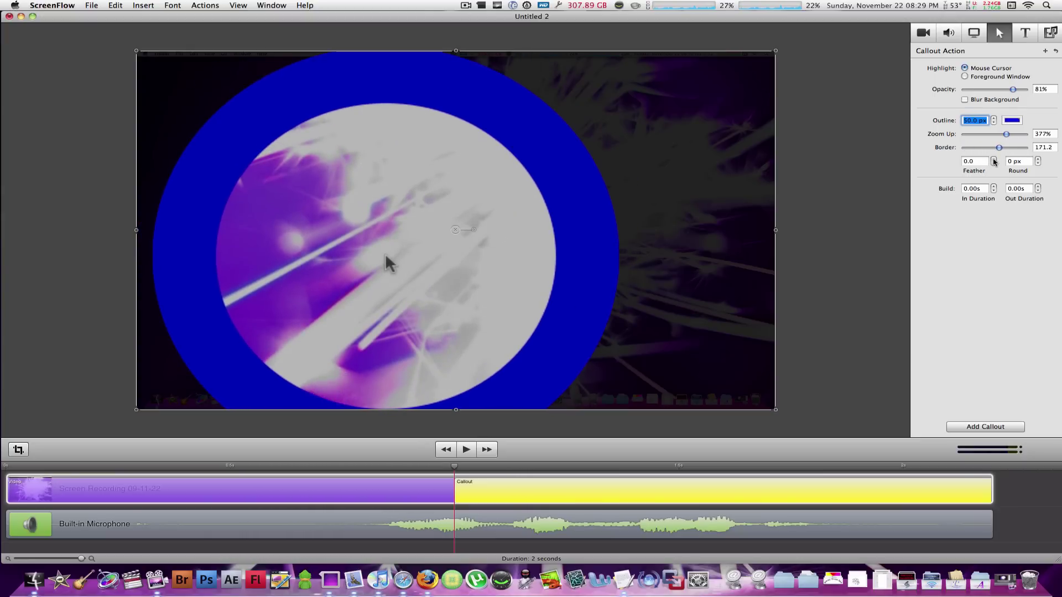
Set feather to 5.0 and rounding to 5 px, keeping the build-in duration at 0
{"action": "left_click", "coordinate": [994, 158]}
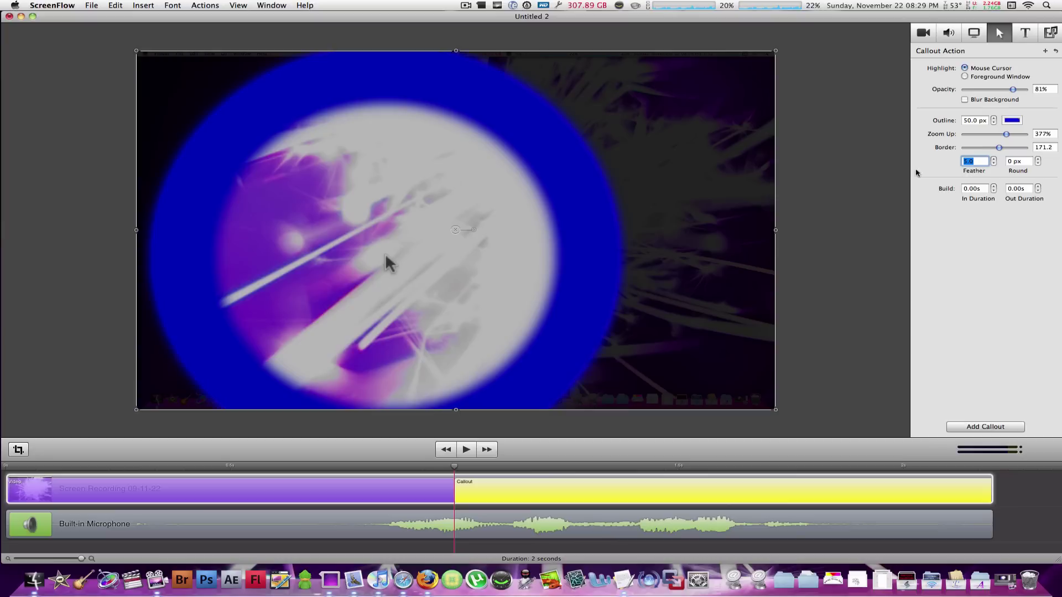
{"action": "key", "text": "Tab"}
{"action": "type", "text": "5"}
{"action": "key", "text": "Return"}
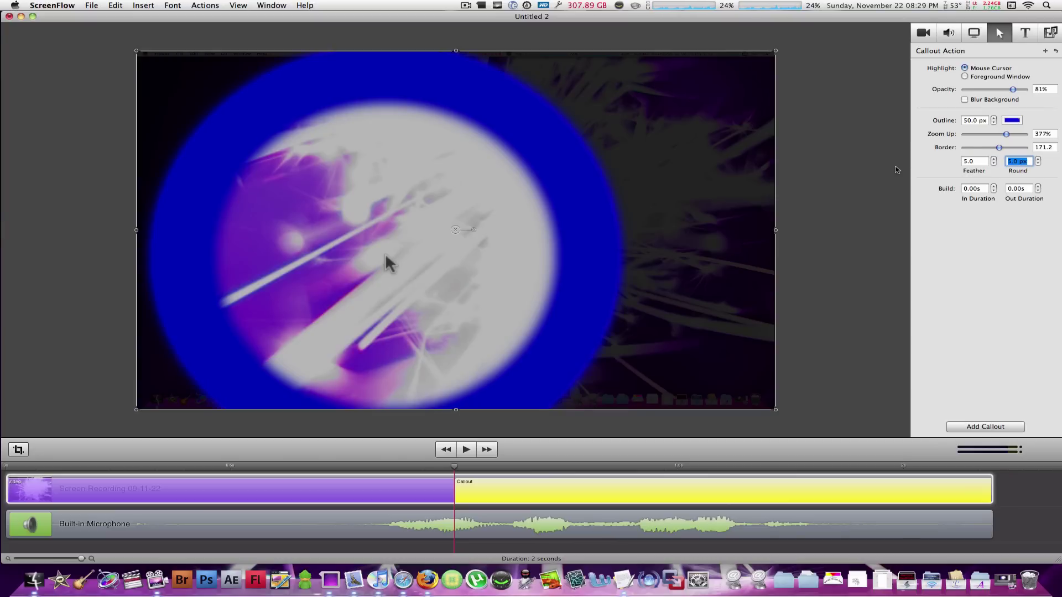
{"action": "double_click", "coordinate": [982, 192]}
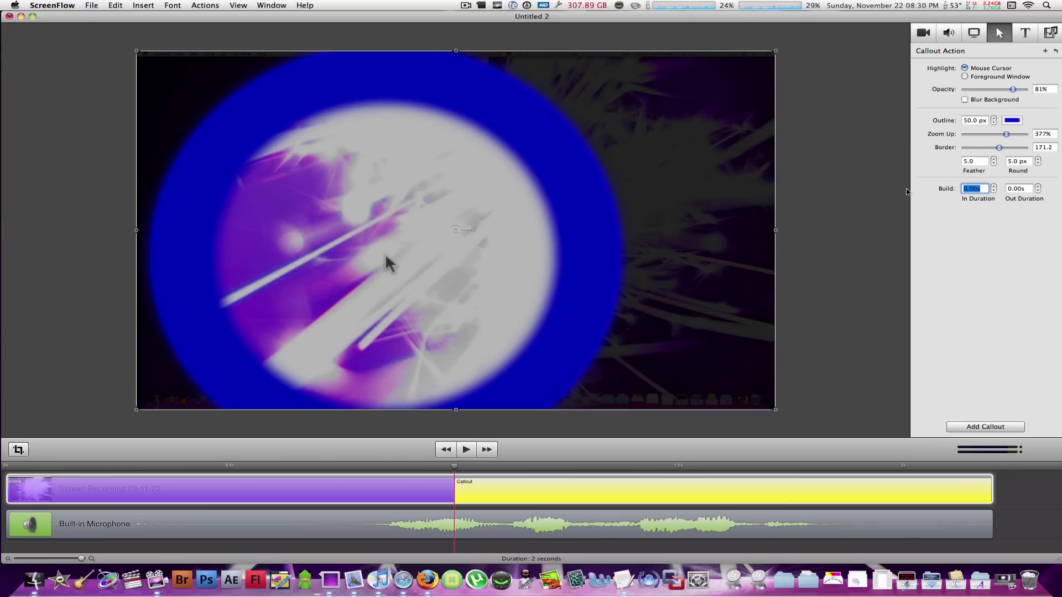
{"action": "type", "text": "5"}
{"action": "key", "text": "Return"}
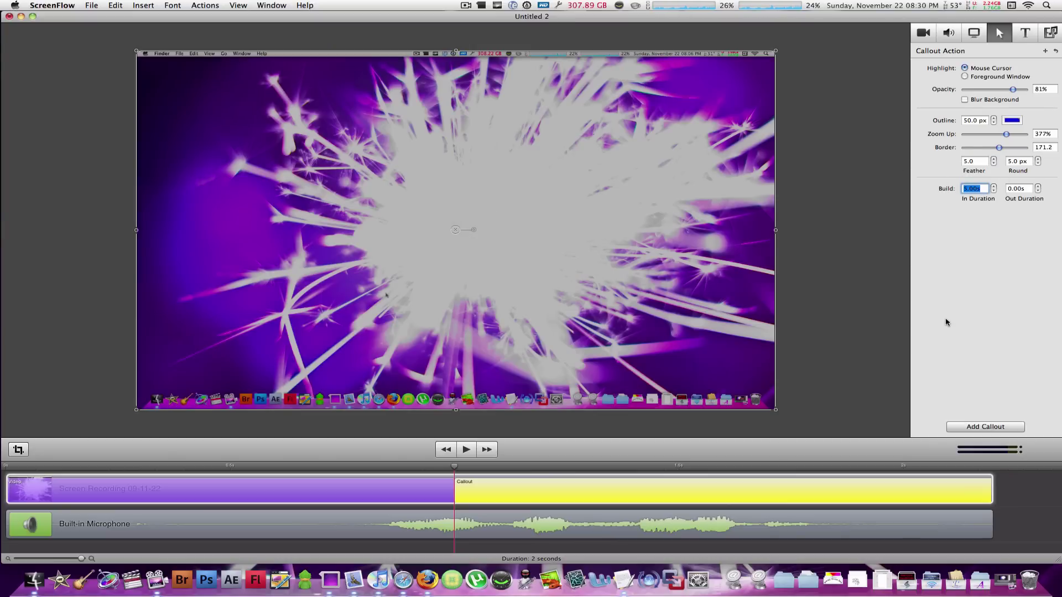
{"action": "type", "text": "0"}
{"action": "key", "text": "Return"}
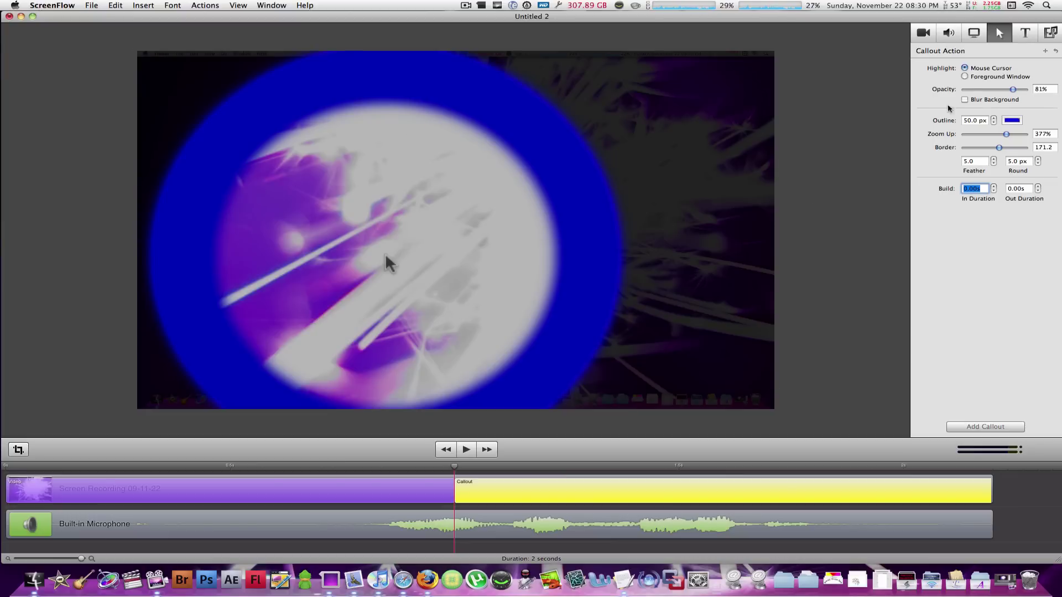
Add a 'MacBoyProductions' text box, move it left toward the video centre, and keep its dark backdrop
{"action": "left_click", "coordinate": [1020, 34]}
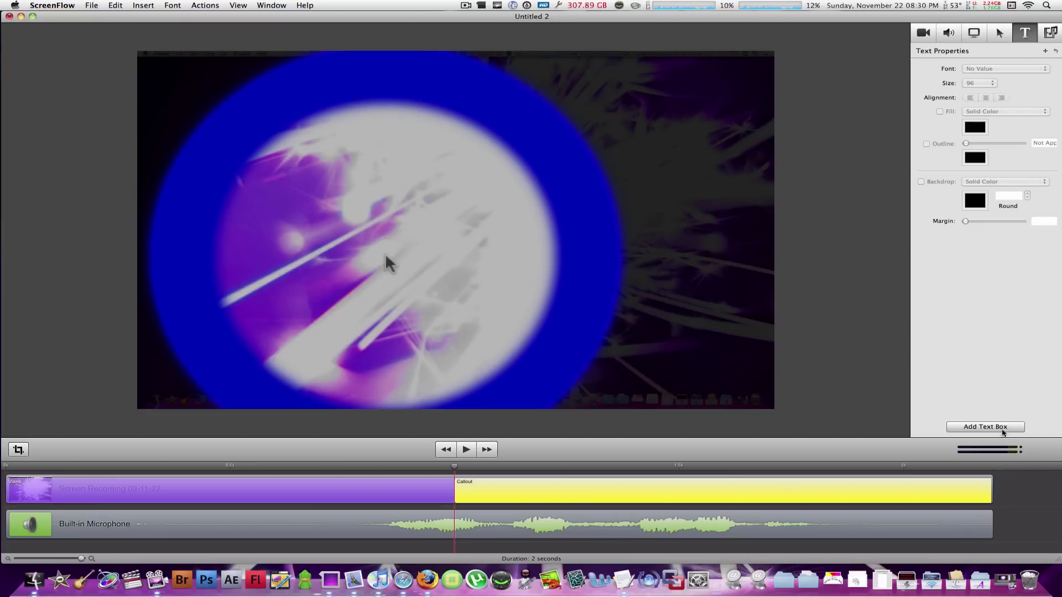
{"action": "left_click", "coordinate": [984, 427]}
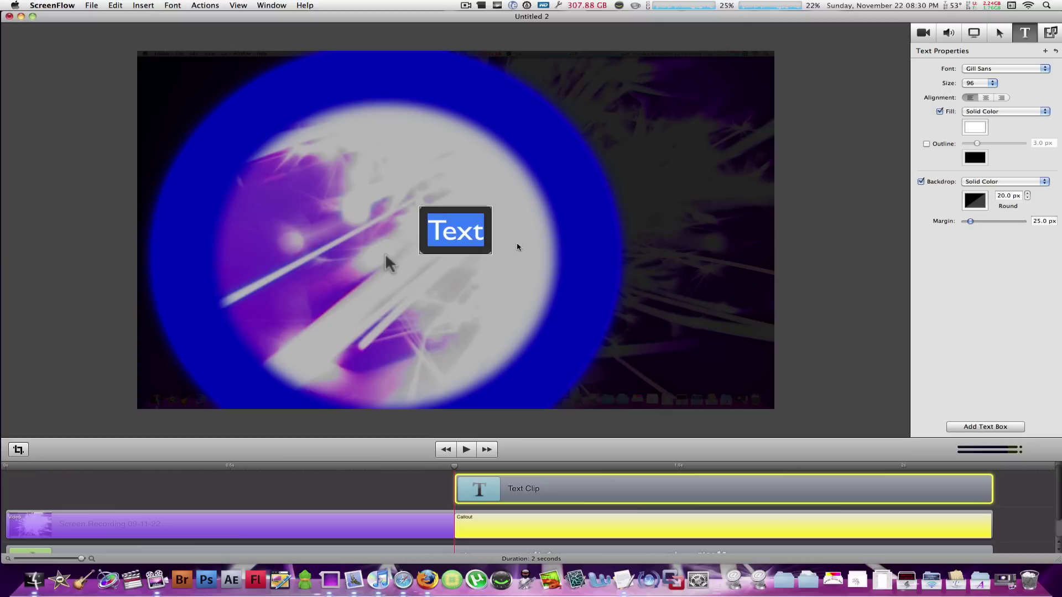
{"action": "type", "text": "MacBoyProductions"}
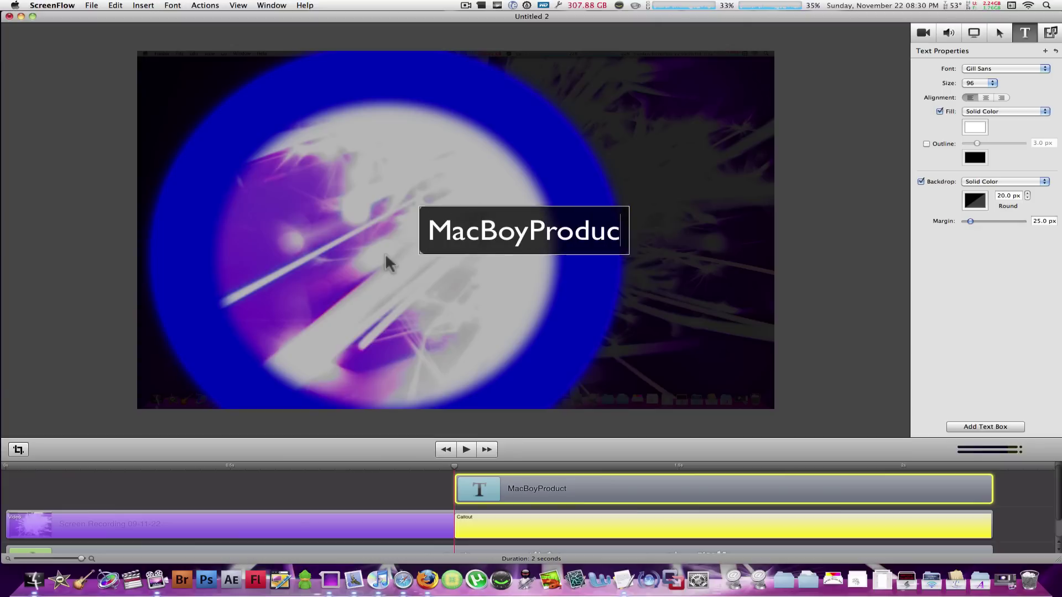
{"action": "left_click", "coordinate": [640, 257]}
{"action": "left_click_drag", "start_coordinate": [614, 237], "coordinate": [524, 238]}
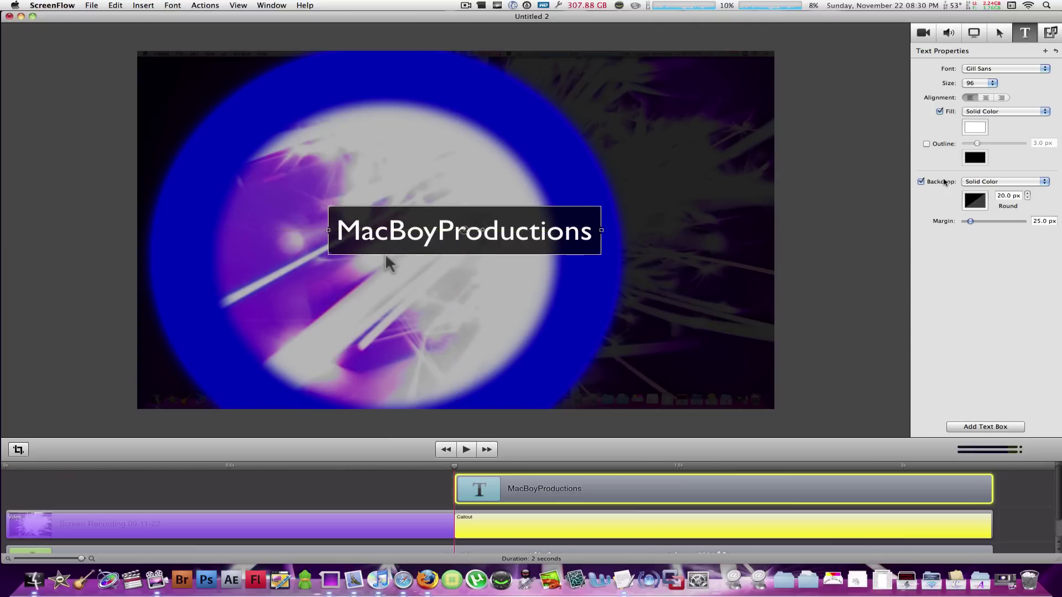
{"action": "left_click", "coordinate": [921, 181]}
{"action": "left_click", "coordinate": [920, 181]}
Switch the inspector to the Video settings
{"action": "left_click", "coordinate": [922, 34]}
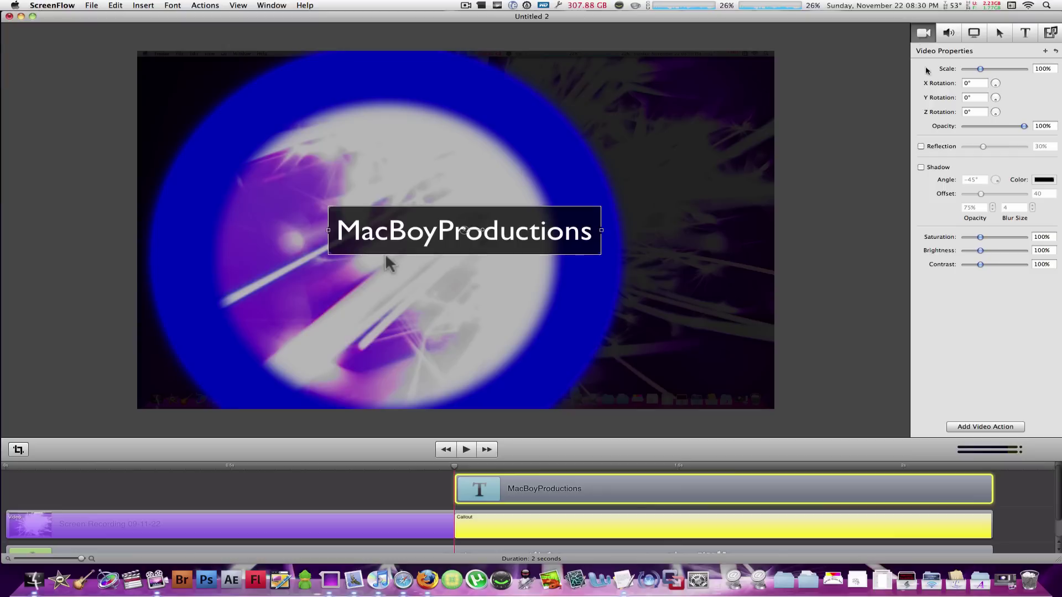